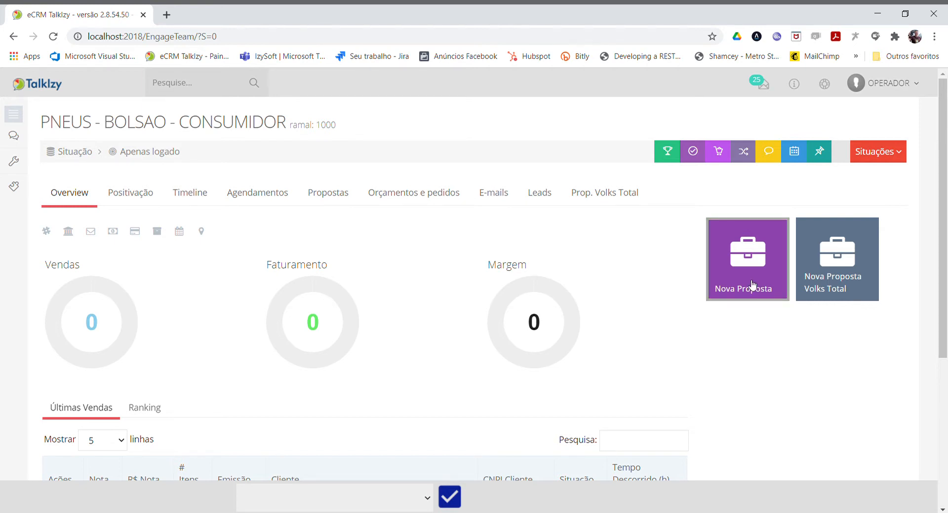
Start a new proposal and select CLIENTE DE TESTE DA IZYSOFT as its client by searching for "teste".
click(343, 200)
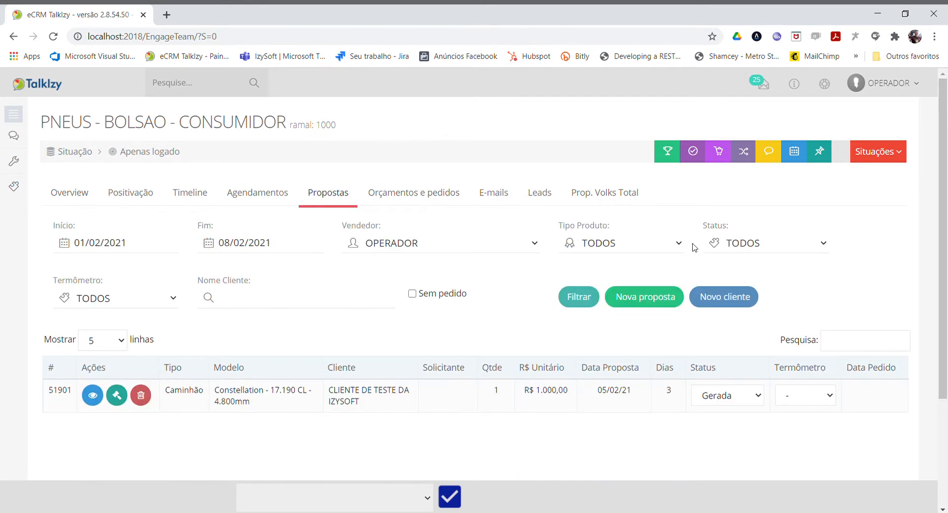
click(658, 299)
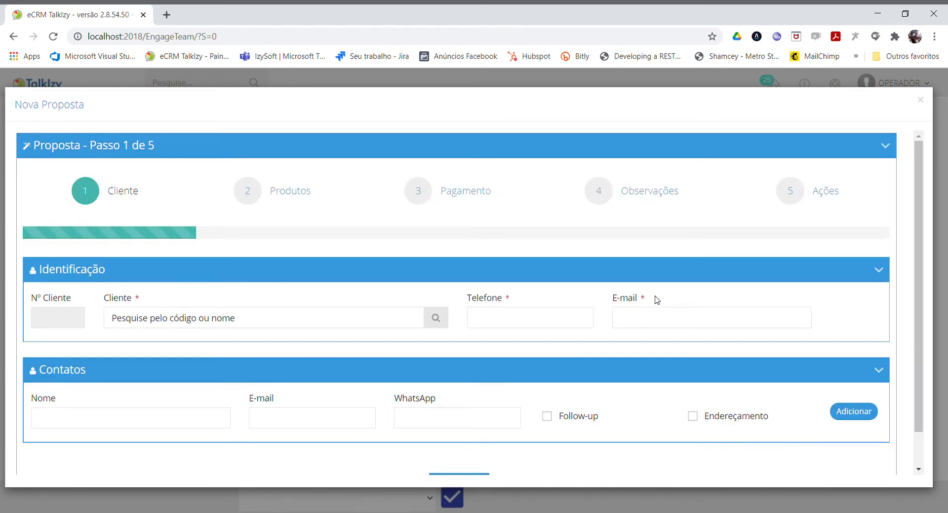
click(181, 319)
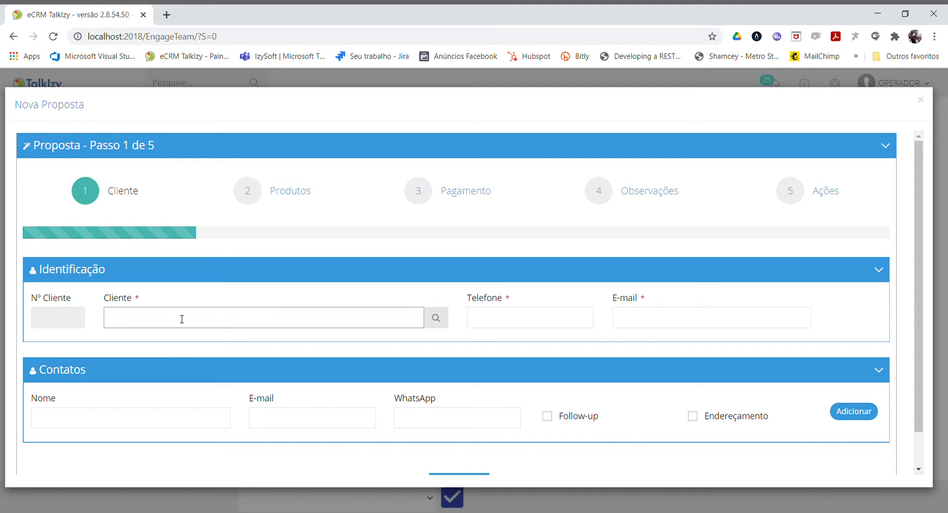
text(teste)
key(Return)
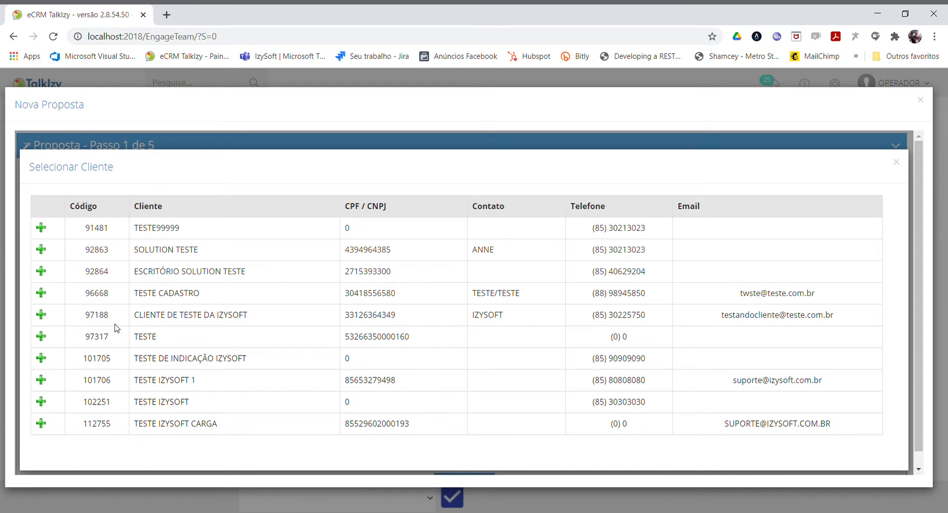
click(45, 318)
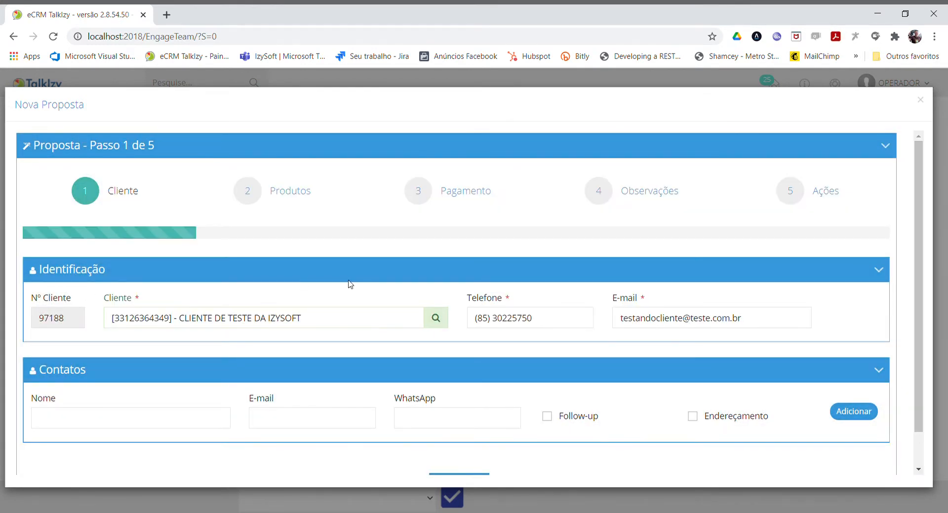
Add a first contact with full name, e-mail and WhatsApp number, marked for both Follow-up and Endereçamento.
scroll(354, 282, down, 1)
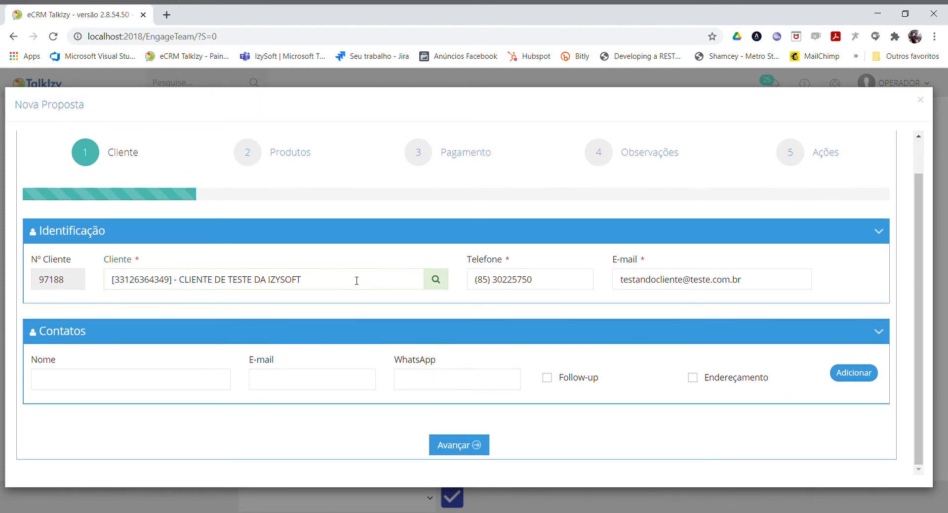
click(118, 384)
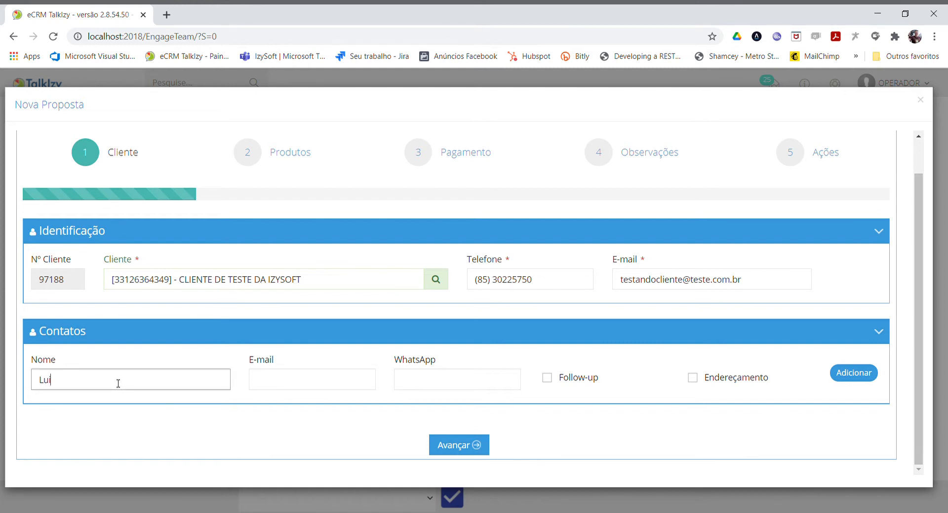
key(Tab)
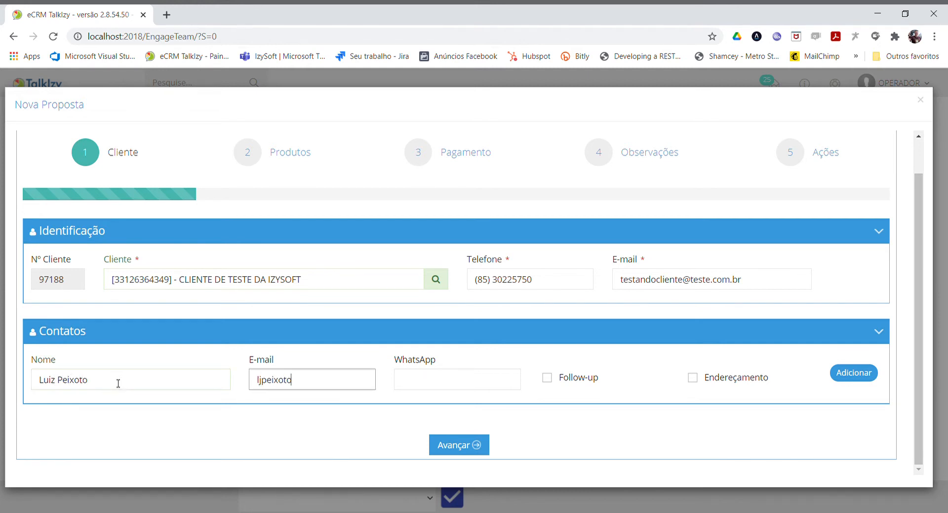
key(Tab)
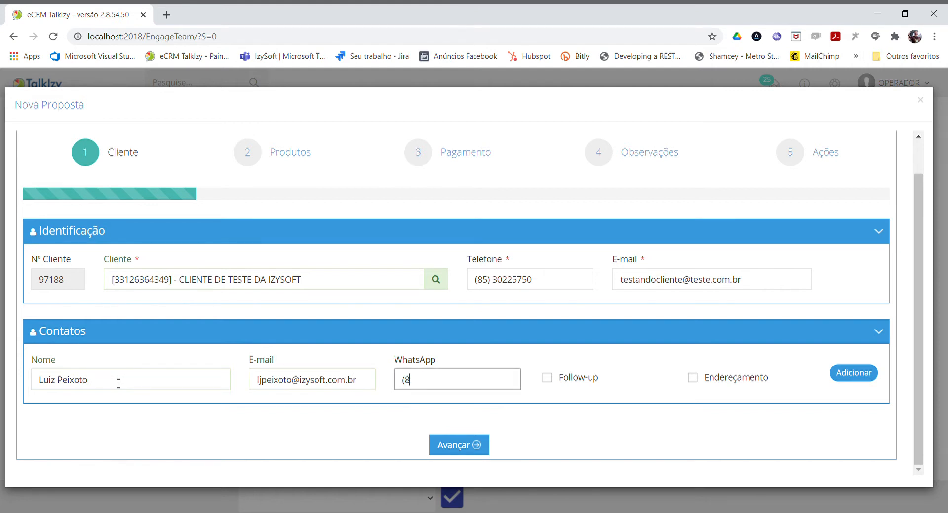
click(547, 379)
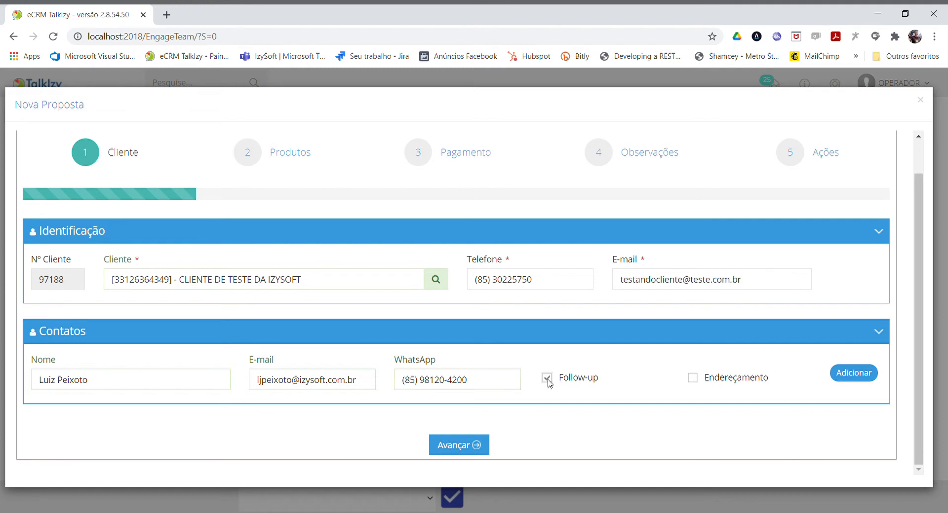
click(693, 378)
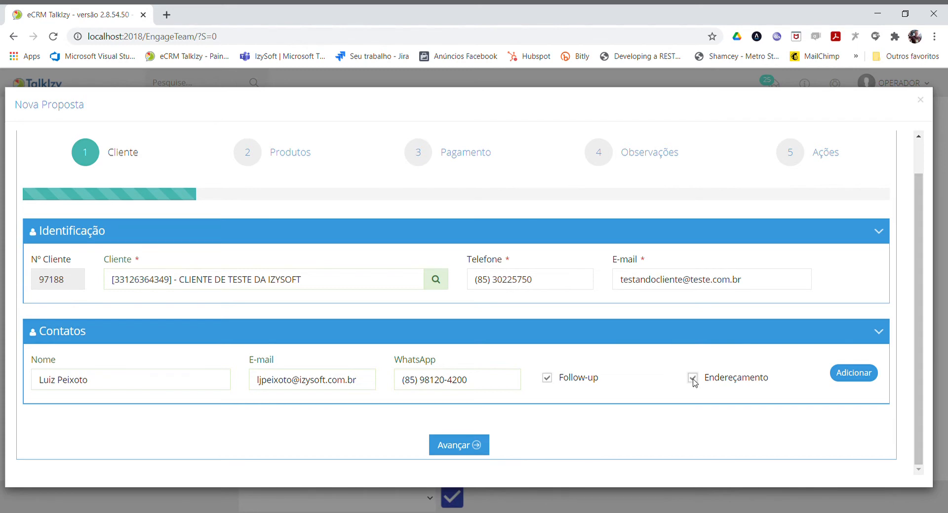
click(854, 374)
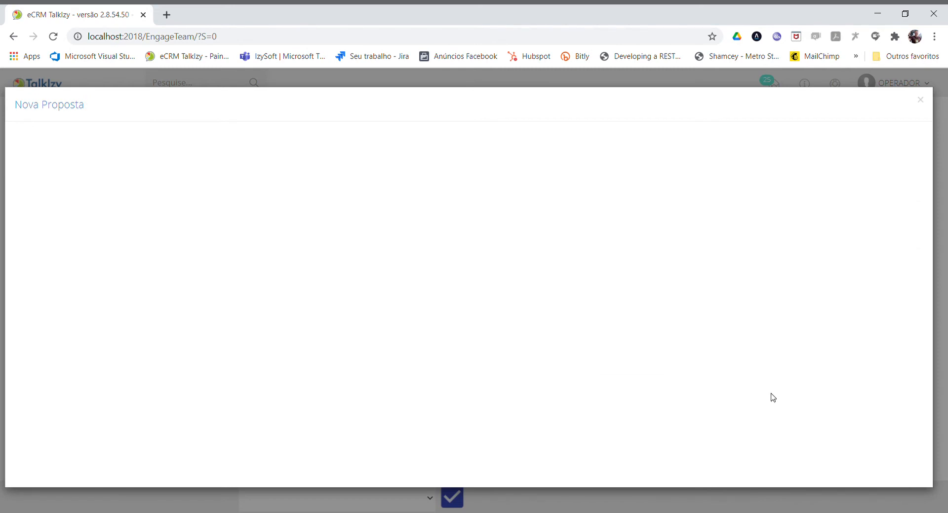
Add a second contact with name, e-mail and WhatsApp number, marked for Endereçamento only.
scroll(772, 399, down, 3)
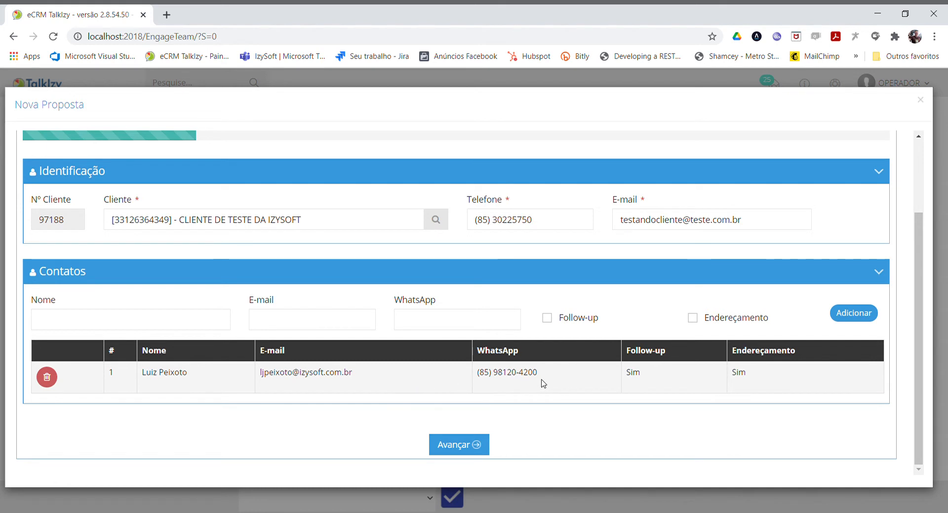
click(207, 322)
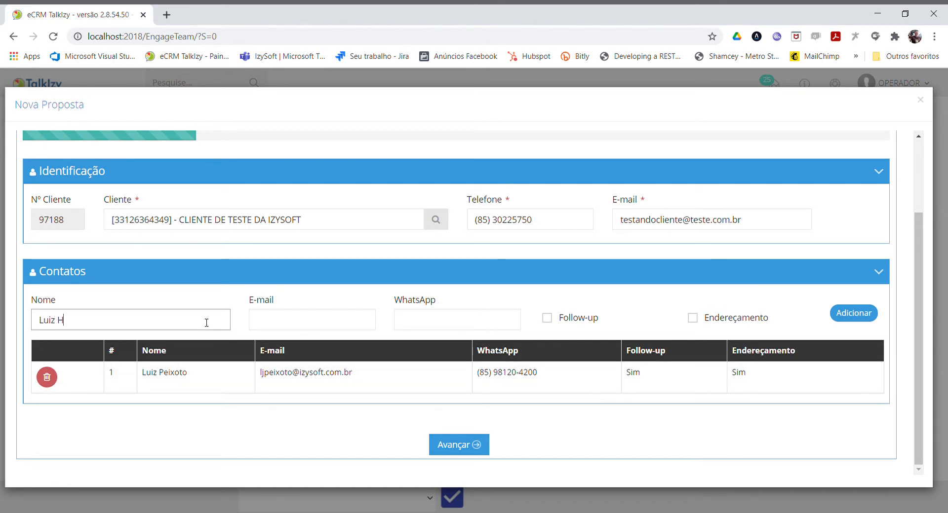
key(Tab)
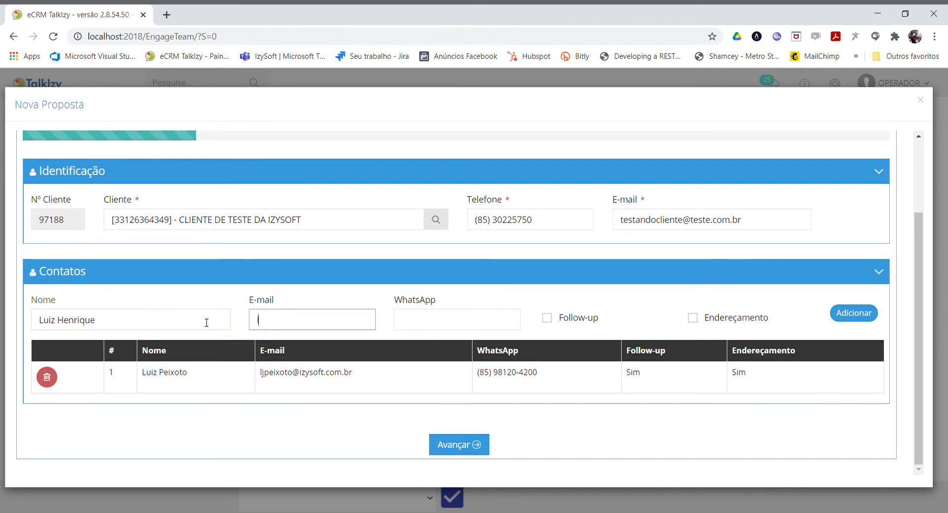
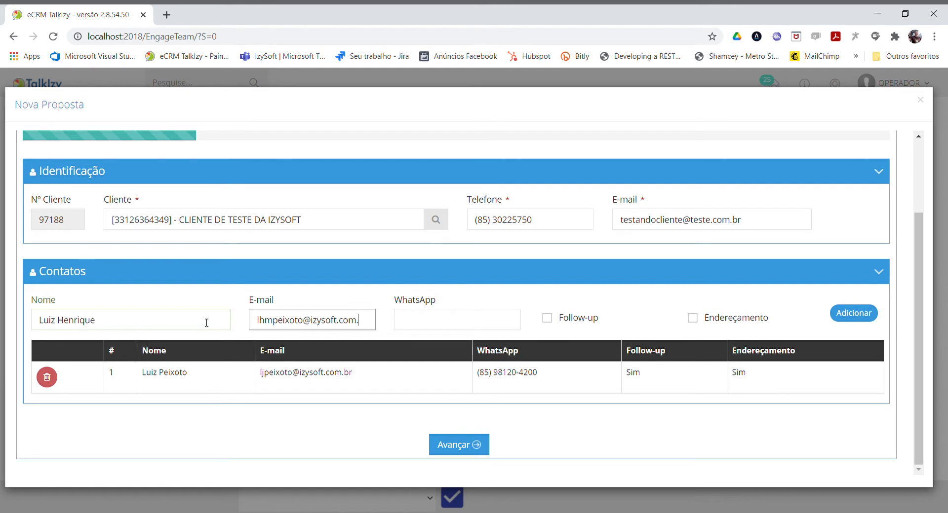
key(Tab)
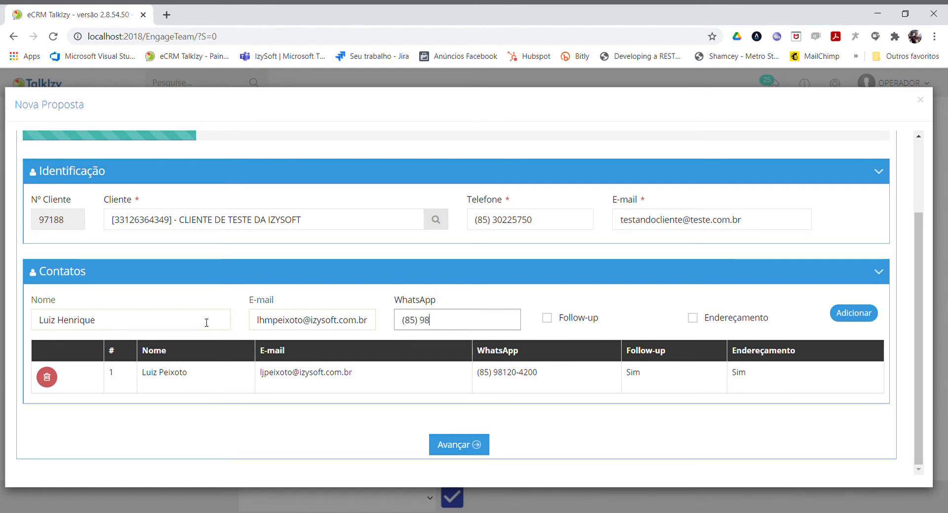
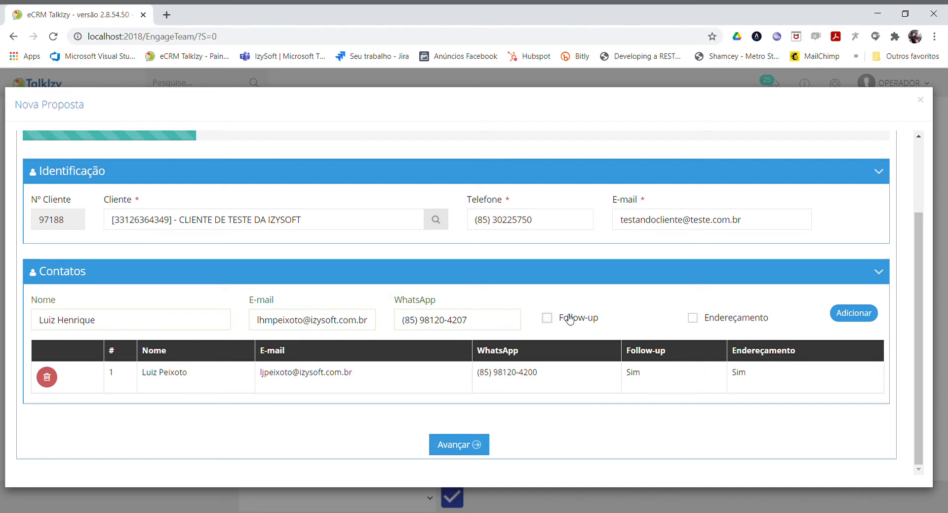
click(693, 318)
click(843, 317)
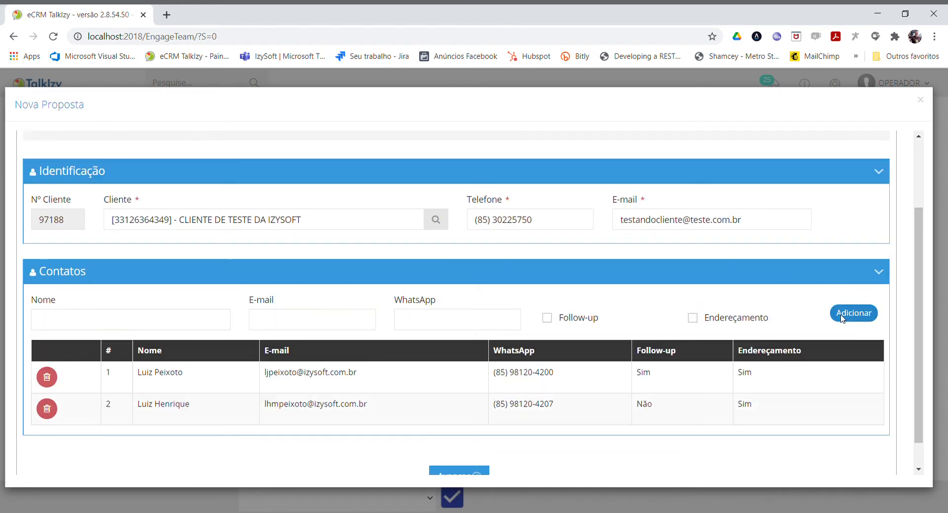
Advance the proposal to the Produtos stage and choose the product Constellation - 19.320 E CL - 3.560mm.
scroll(585, 363, down, 5)
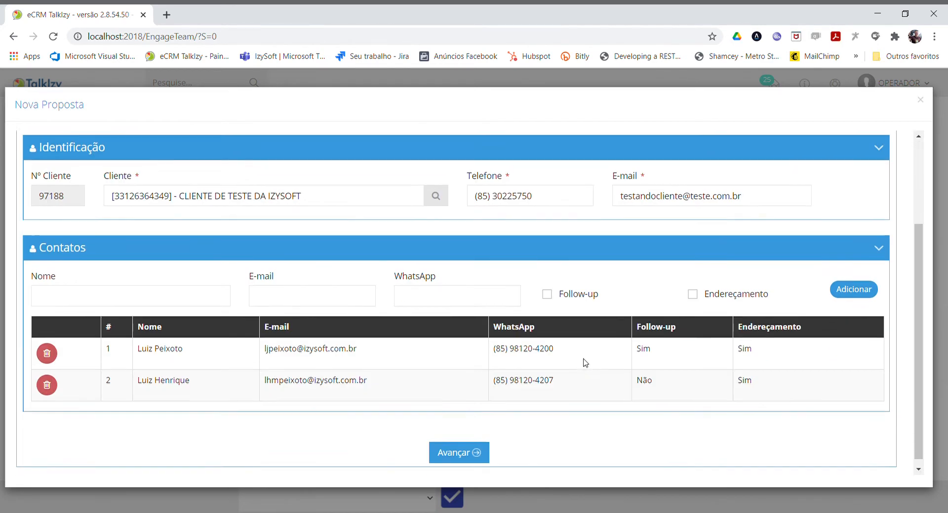
click(470, 453)
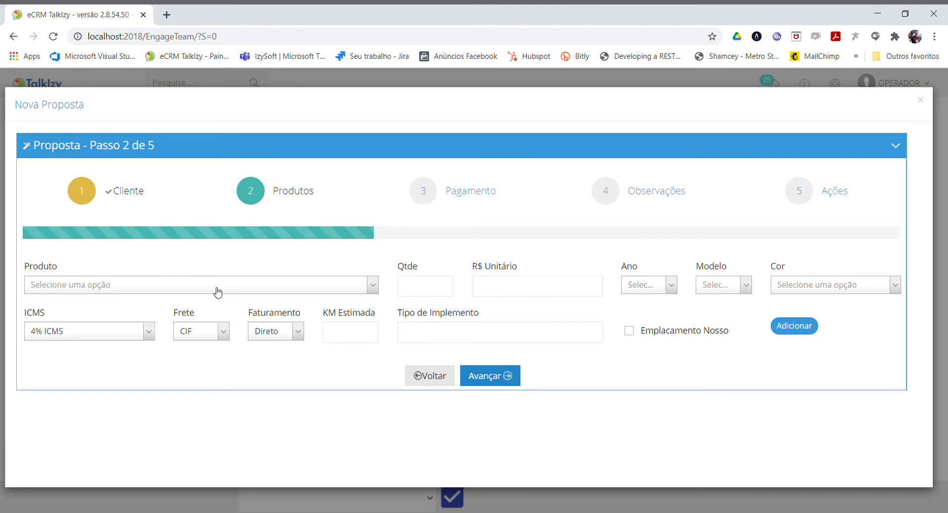
click(216, 291)
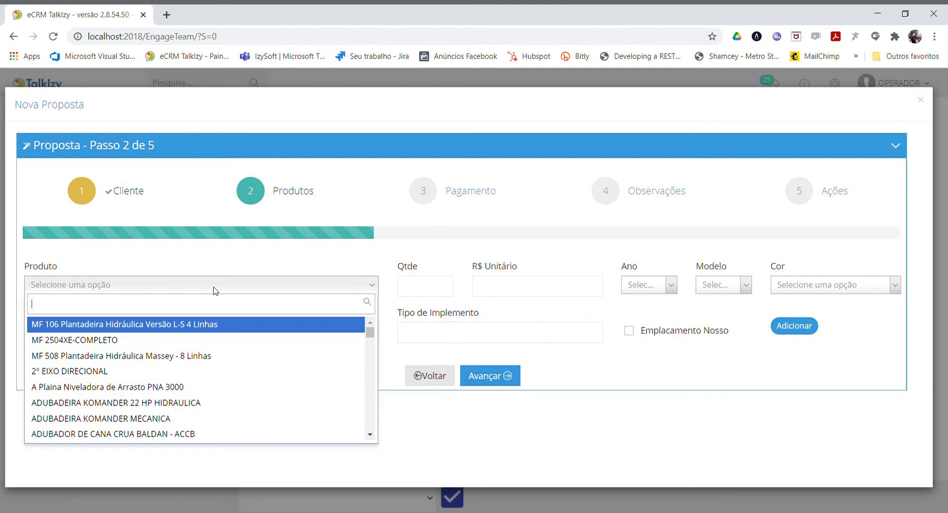
text(19)
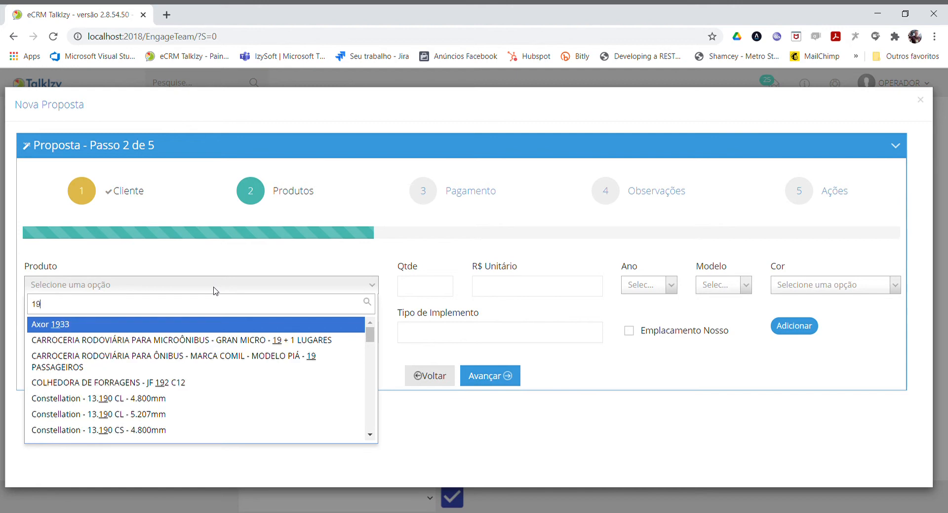
text(.)
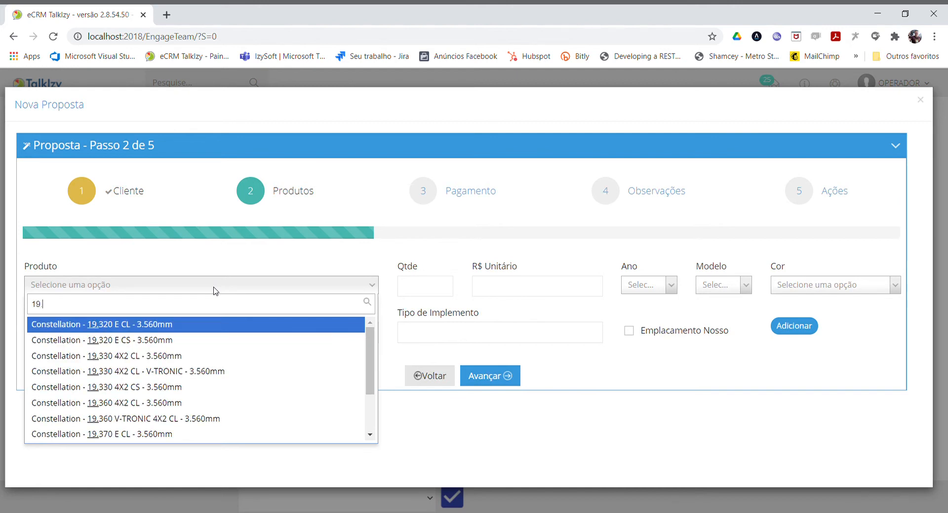
click(103, 328)
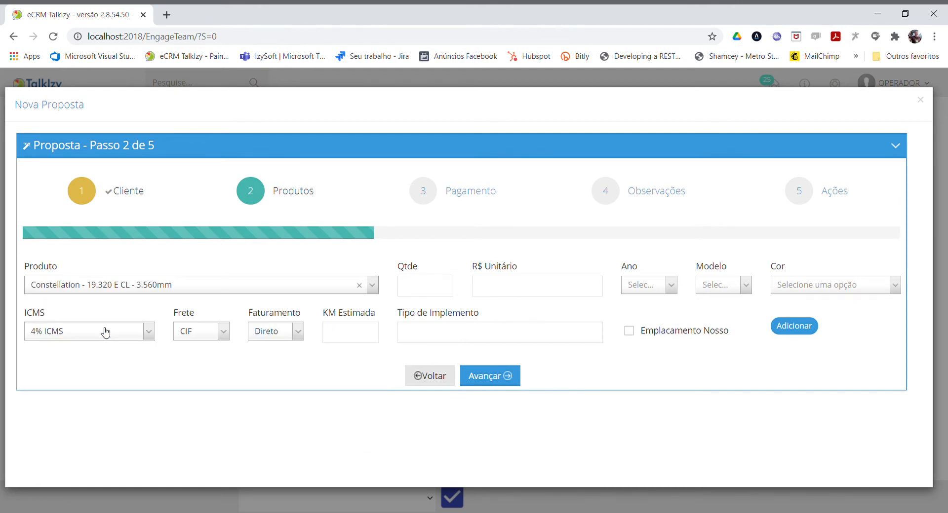
Set the product's quantity to 1 and its unit price to R$ 100.000,00.
click(431, 290)
text(1)
click(508, 283)
text(1)
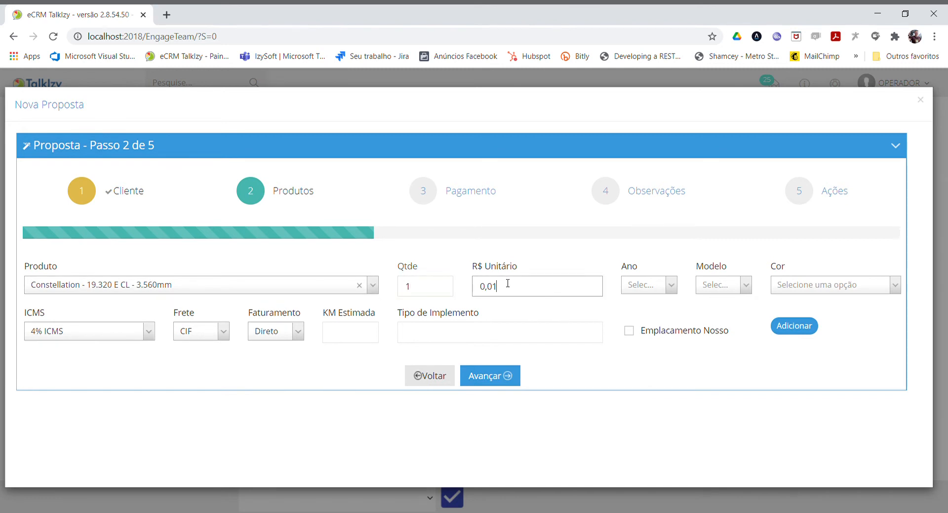
text(00.000,00)
key(Tab)
Choose the vehicle's manufacturing year and set its model year to 2022.
click(642, 284)
text(202)
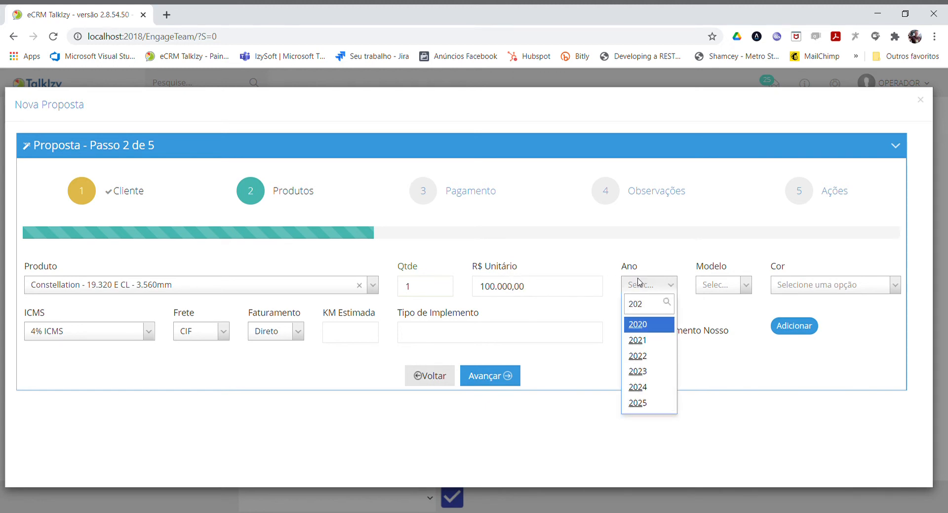
click(646, 328)
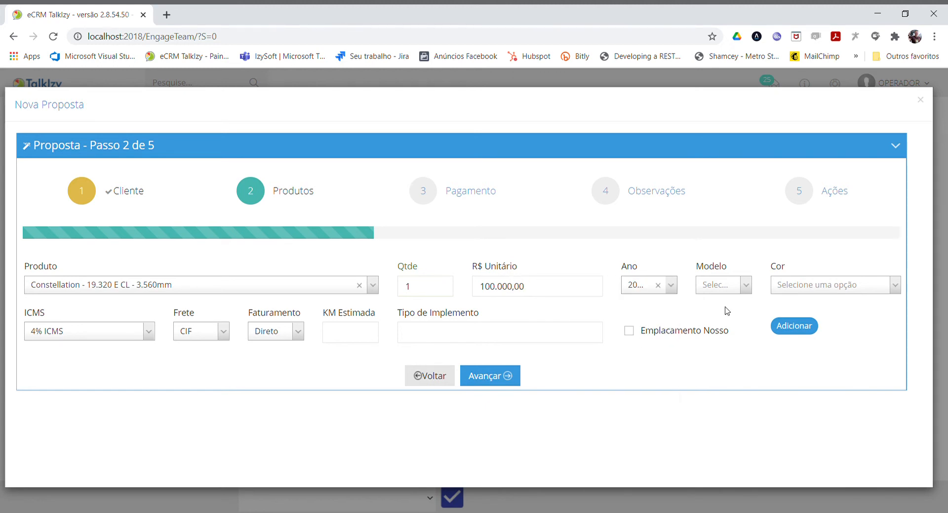
click(724, 286)
text(202)
text(1)
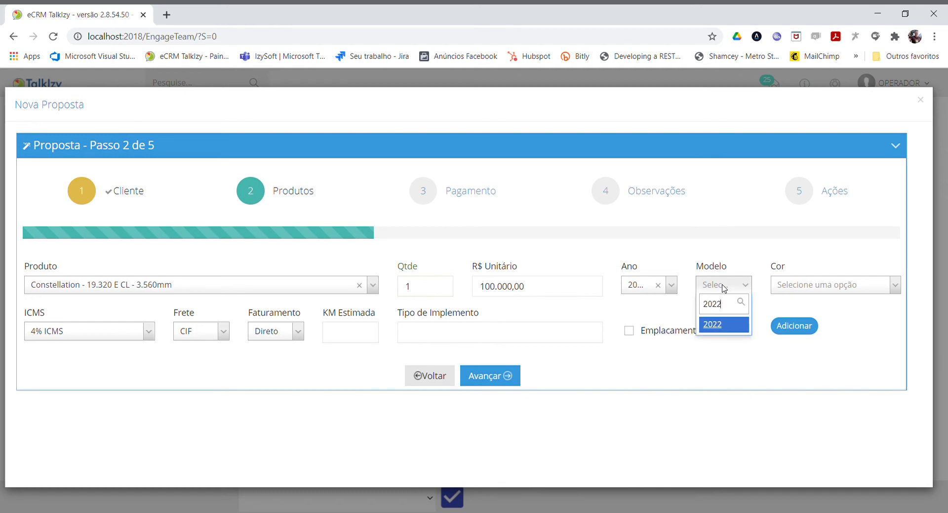
click(717, 326)
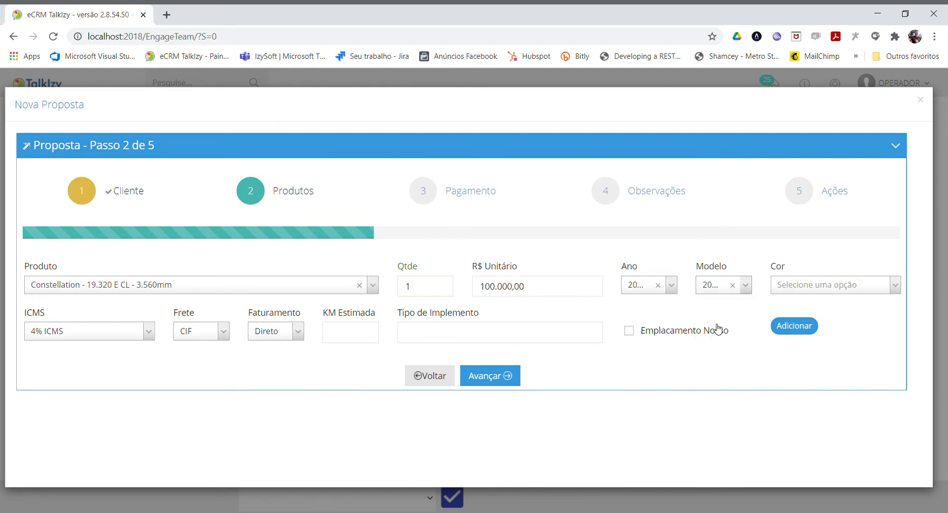
Set the vehicle's color to Amarelo Correio and its tax rate to 12% ICMS.
click(773, 289)
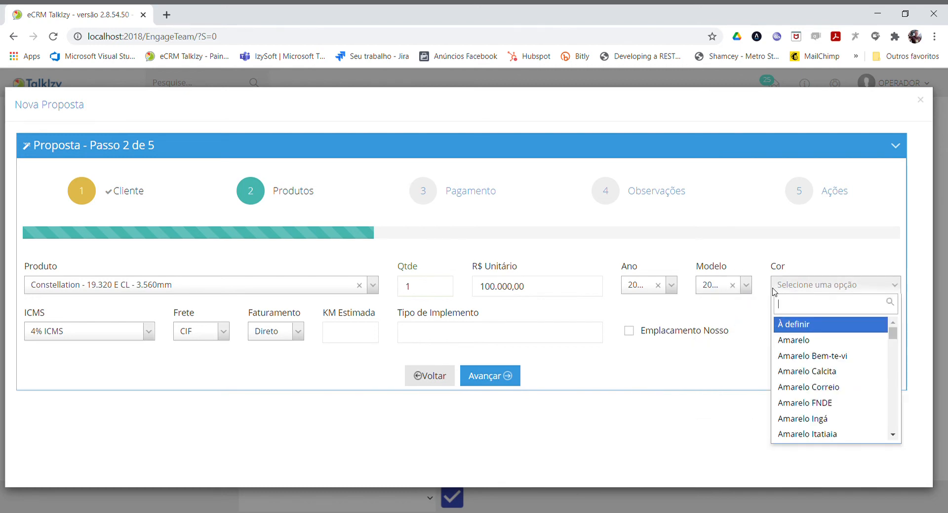
click(813, 387)
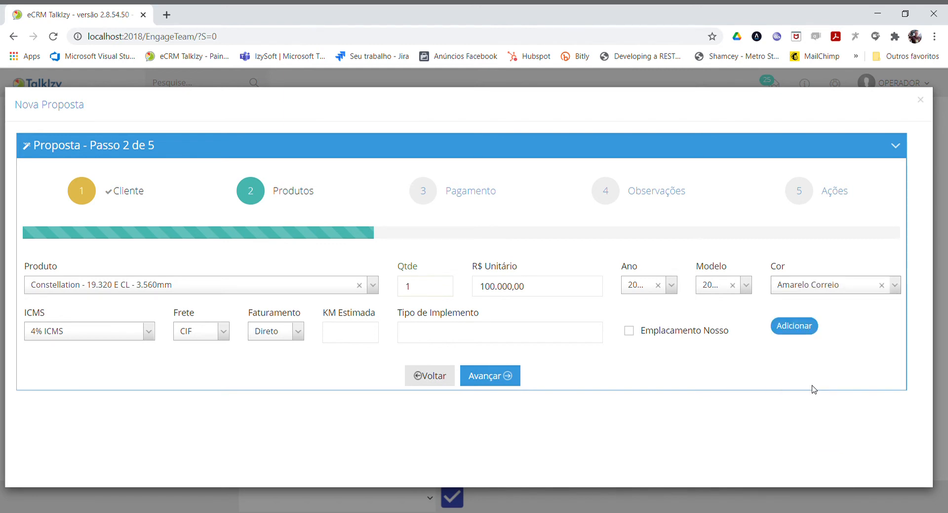
click(63, 332)
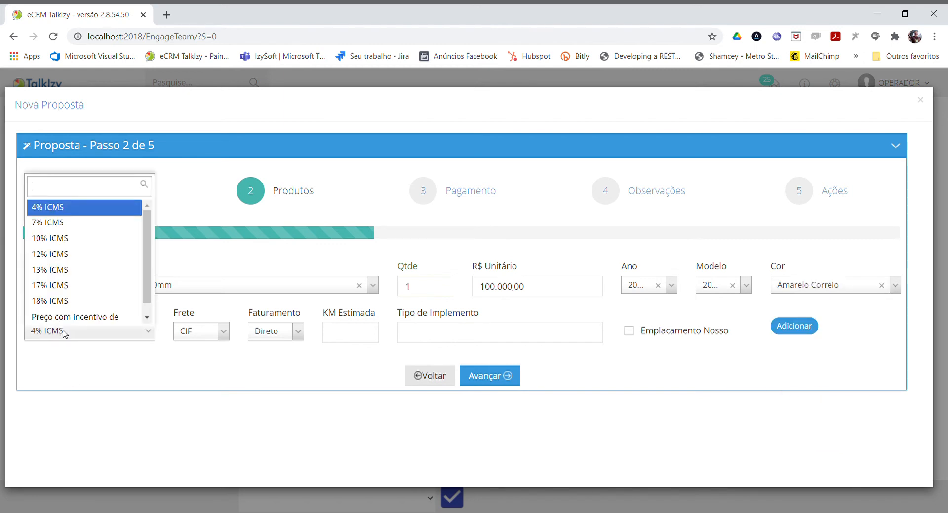
click(65, 254)
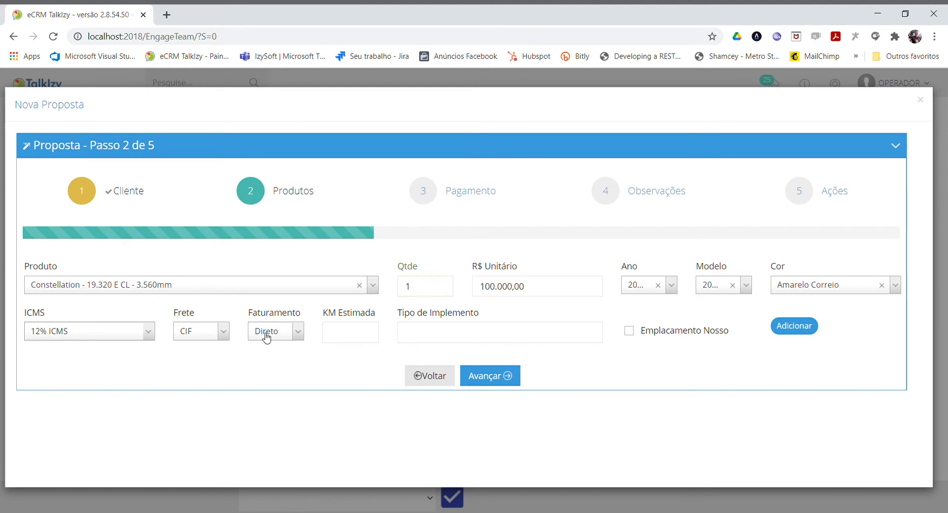
Keep CIF freight and Direto billing, leave mileage and implement type blank, and add the product to the proposal.
click(206, 339)
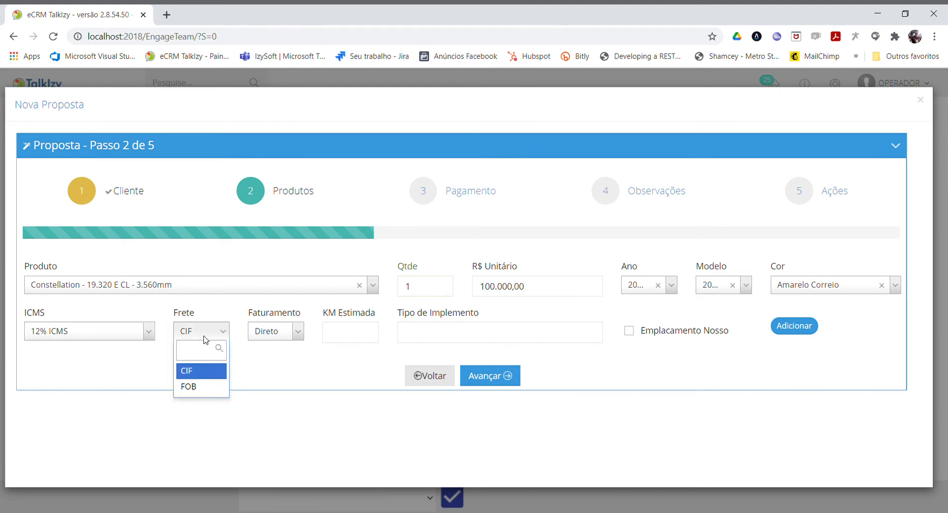
click(206, 340)
click(262, 329)
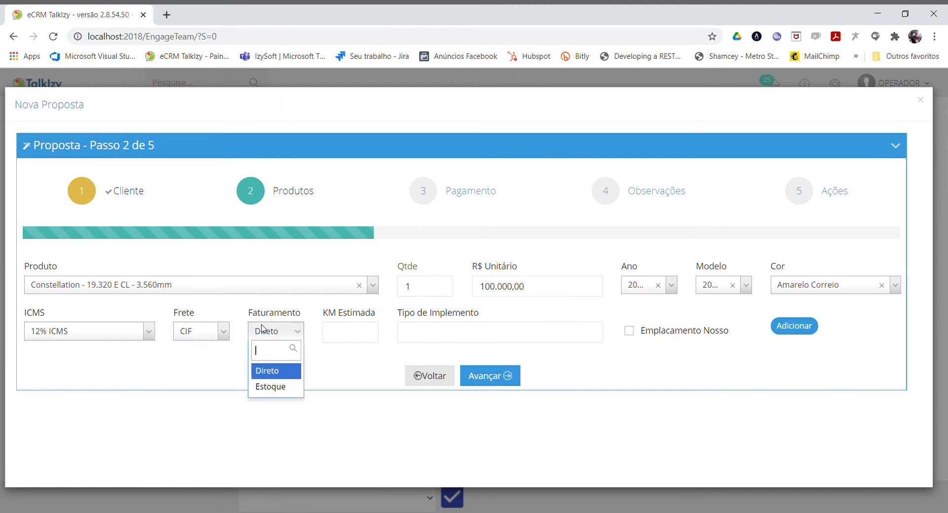
click(345, 336)
click(346, 336)
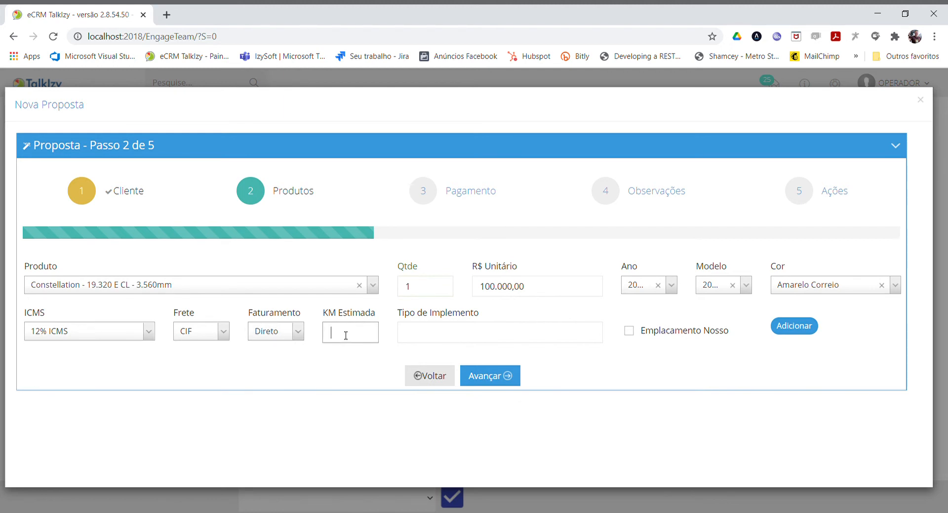
click(491, 345)
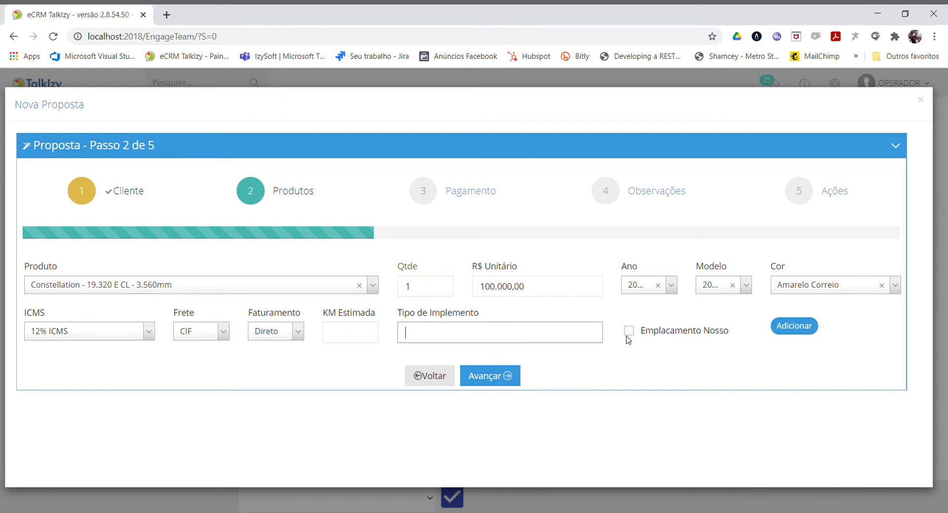
click(800, 327)
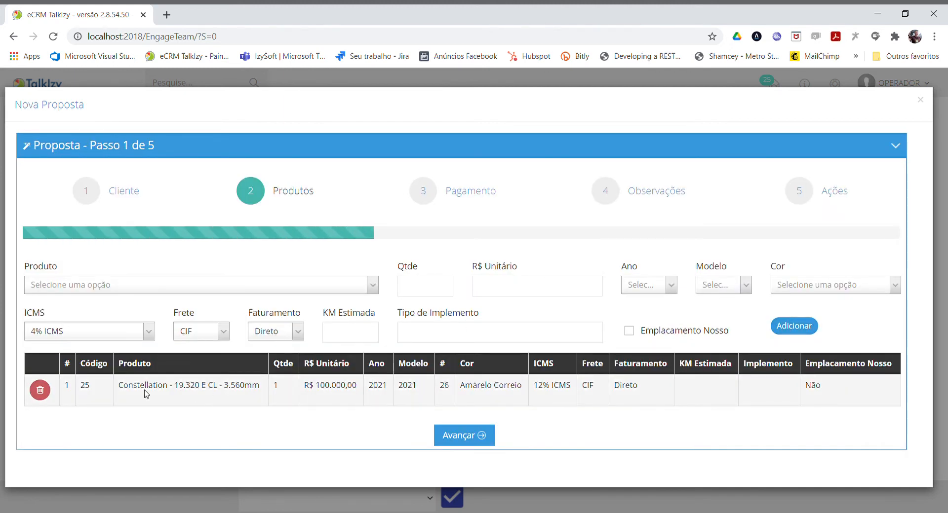
click(302, 287)
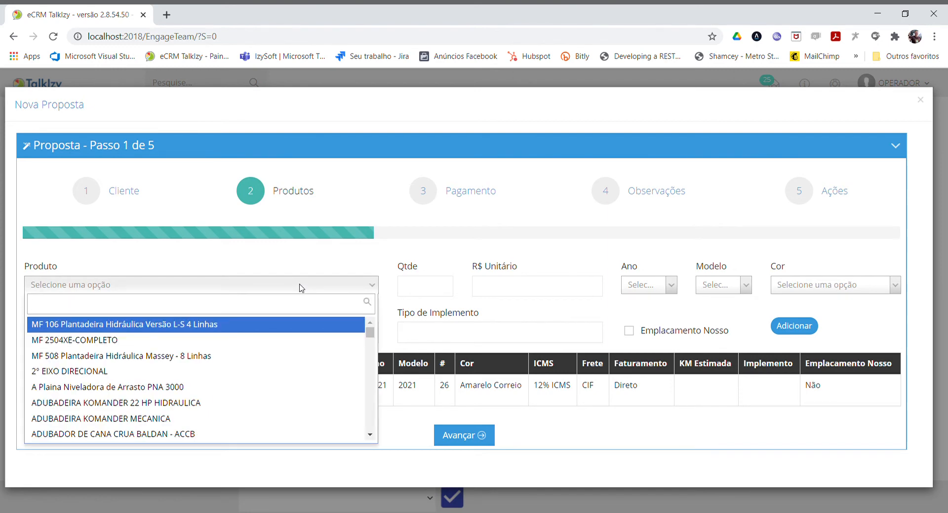
text(25.)
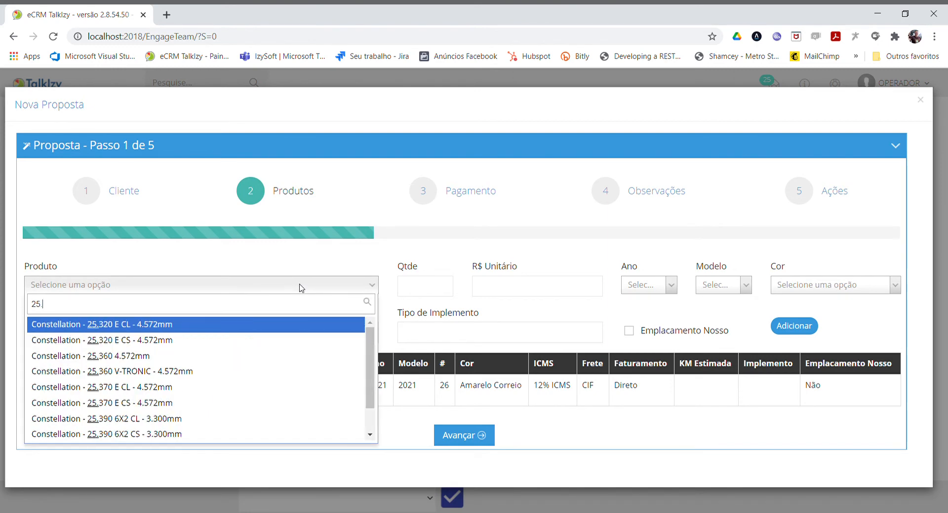
click(103, 365)
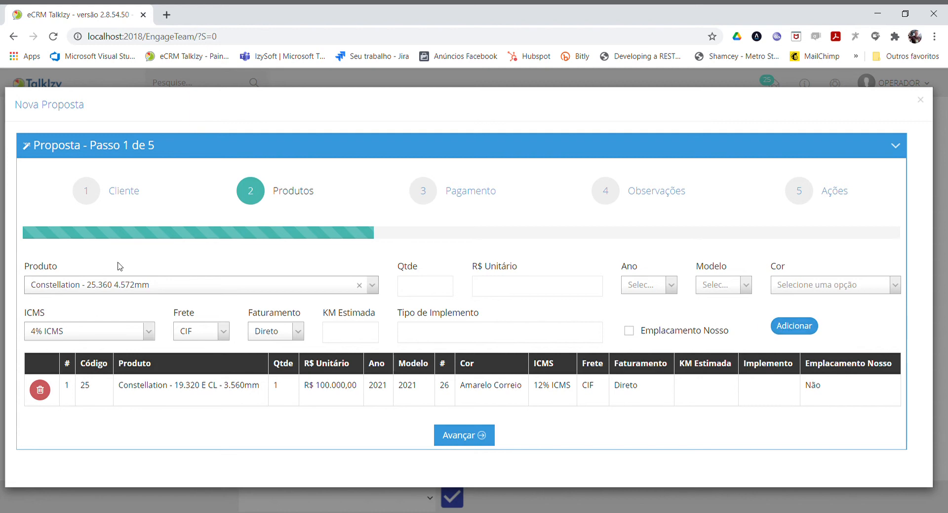
Advance to the Pagamento stage and enter a Carro Usado payment of R$ 50.000,00 for the Constellation.
click(461, 439)
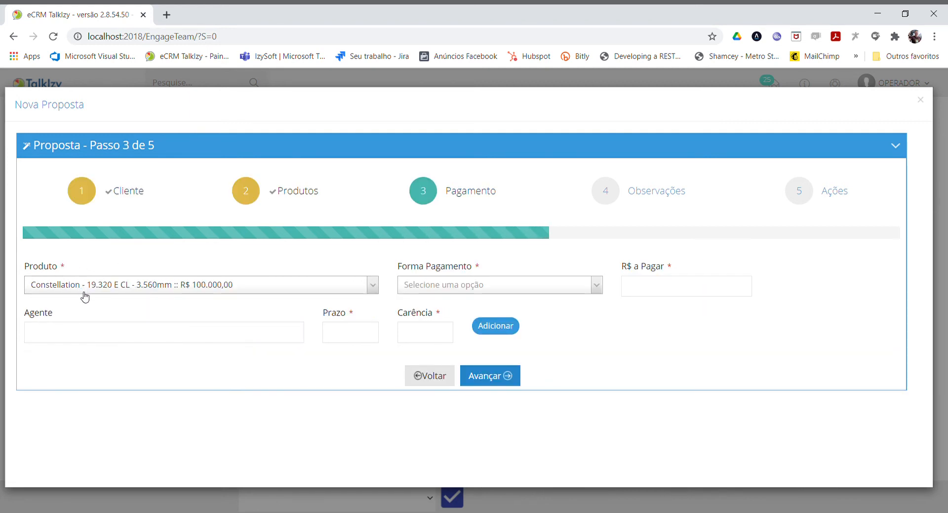
click(192, 285)
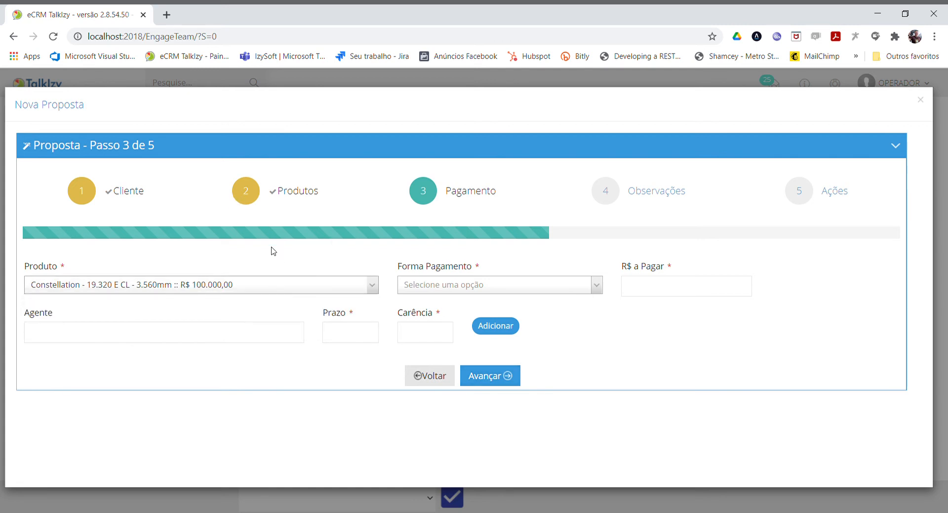
click(436, 291)
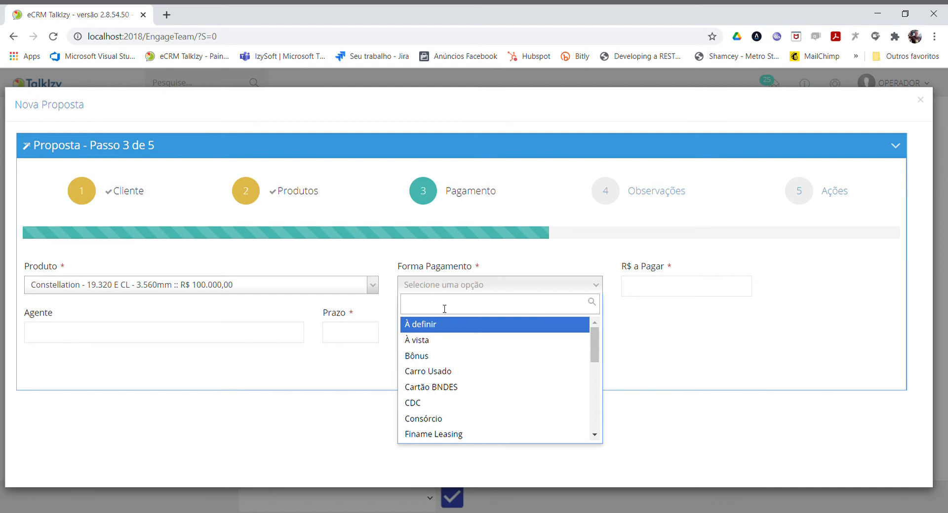
click(425, 371)
click(676, 292)
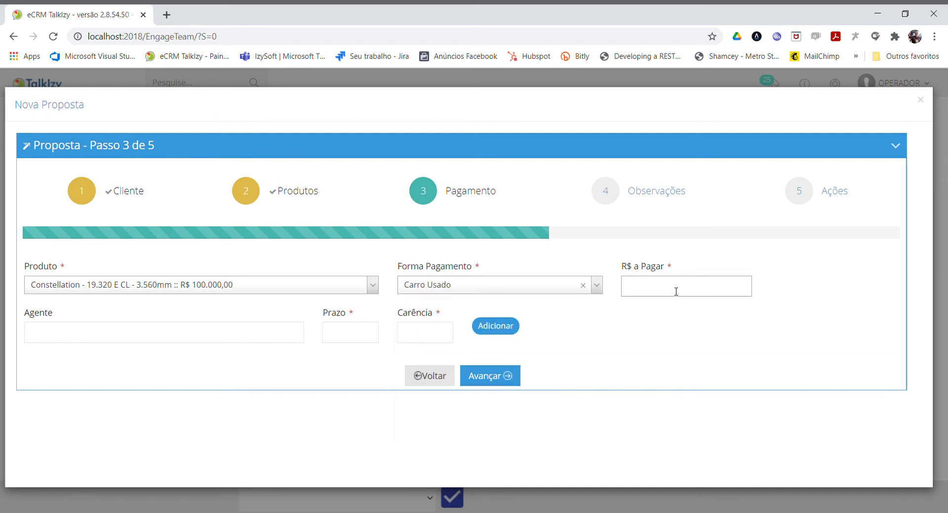
text(50.000,00)
Set the Carro Usado payment's term and grace period to 0 and add it to the proposal.
click(367, 338)
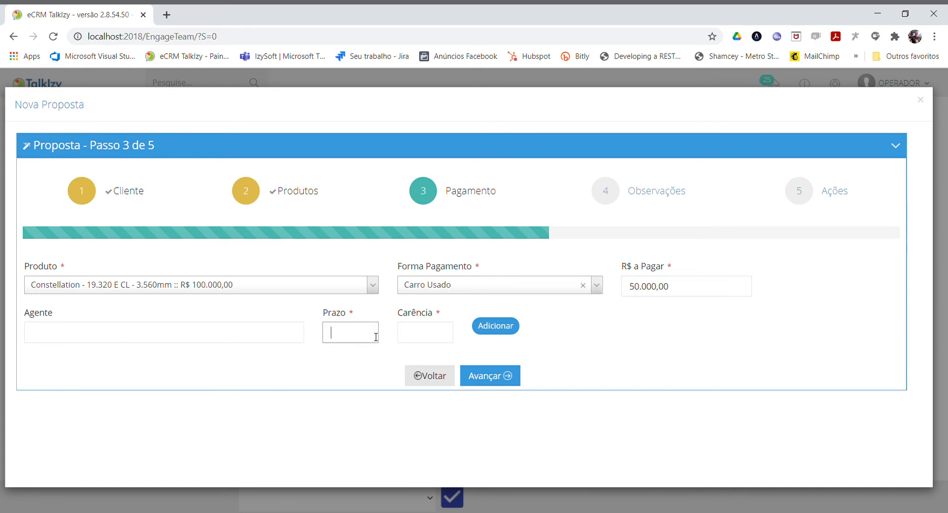
text(0)
key(Tab)
text(0)
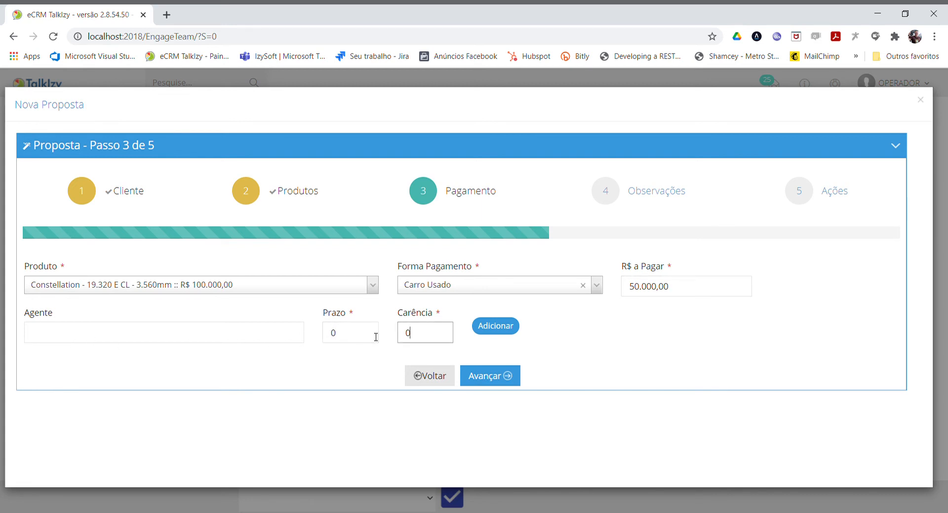
click(482, 326)
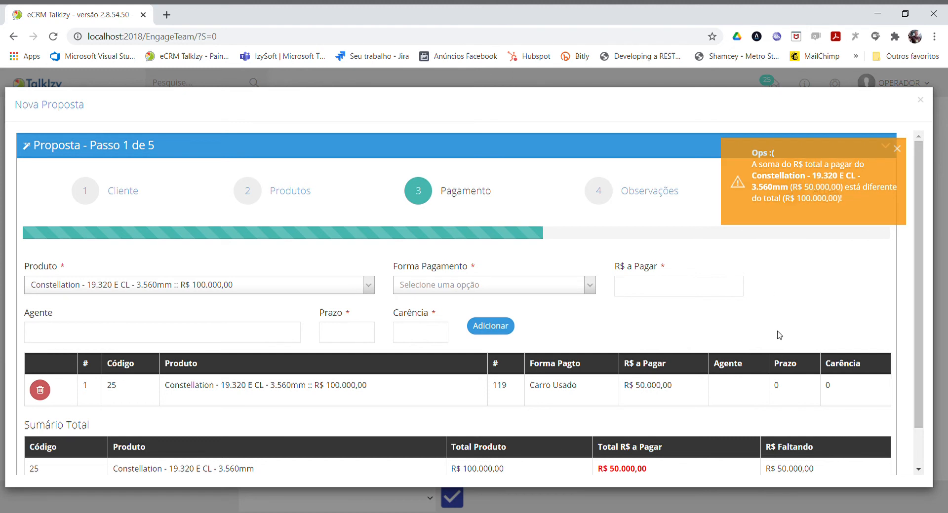
Choose Finame Leasing as the method of a second payment and set its amount to R$ 50.000,00.
scroll(641, 473, down, 1)
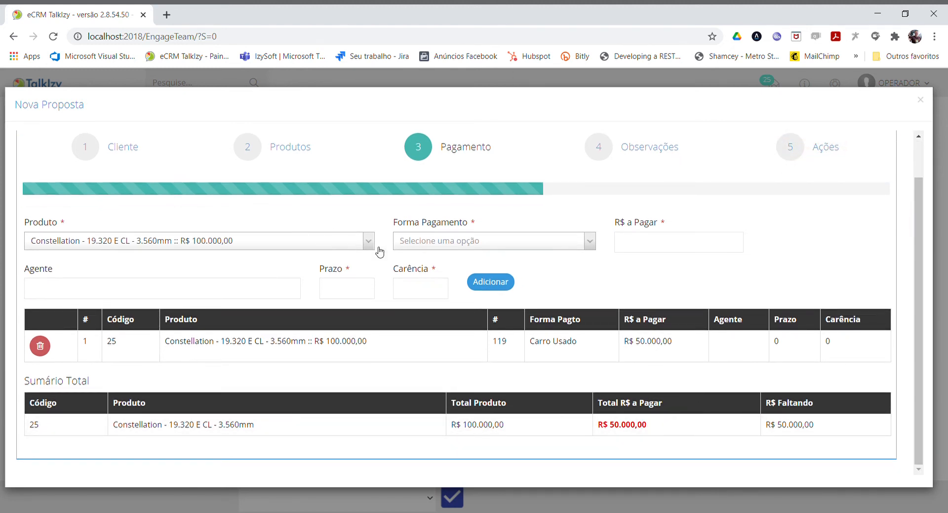
click(427, 242)
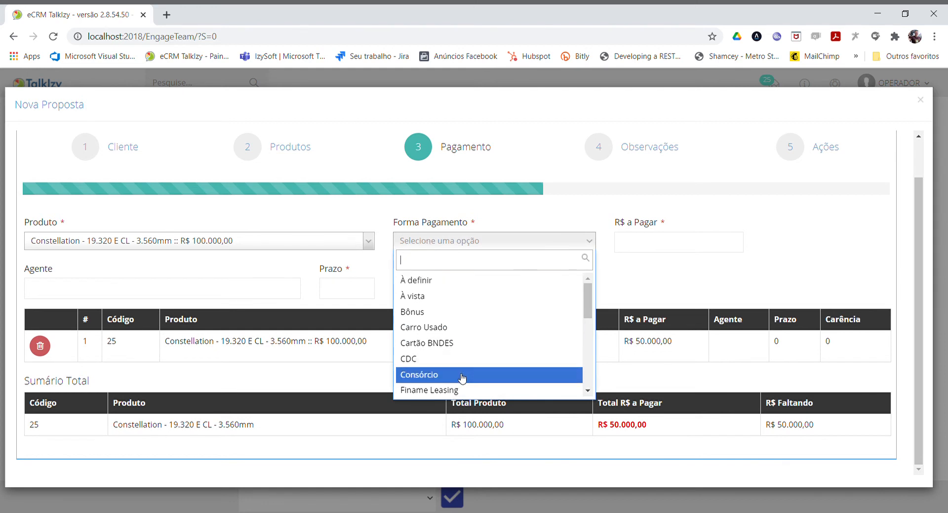
scroll(456, 368, down, 1)
click(442, 330)
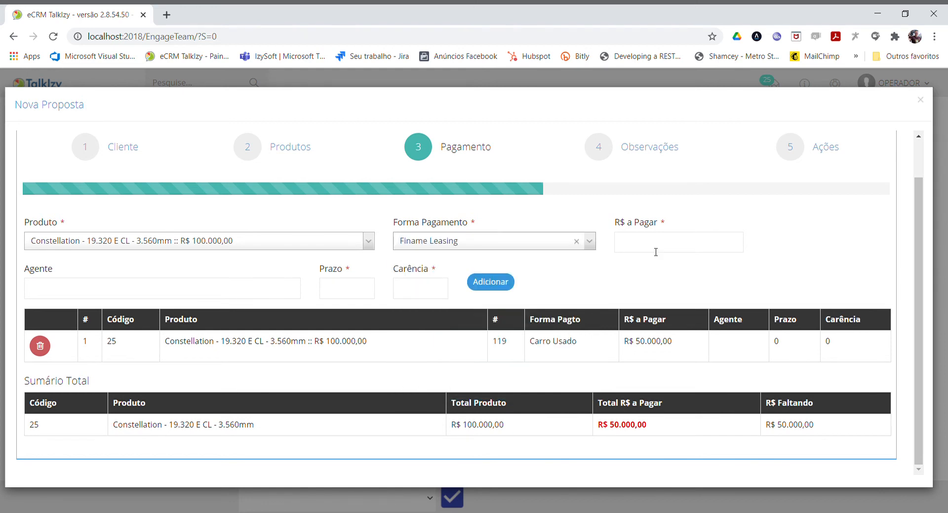
click(654, 251)
text(5000000)
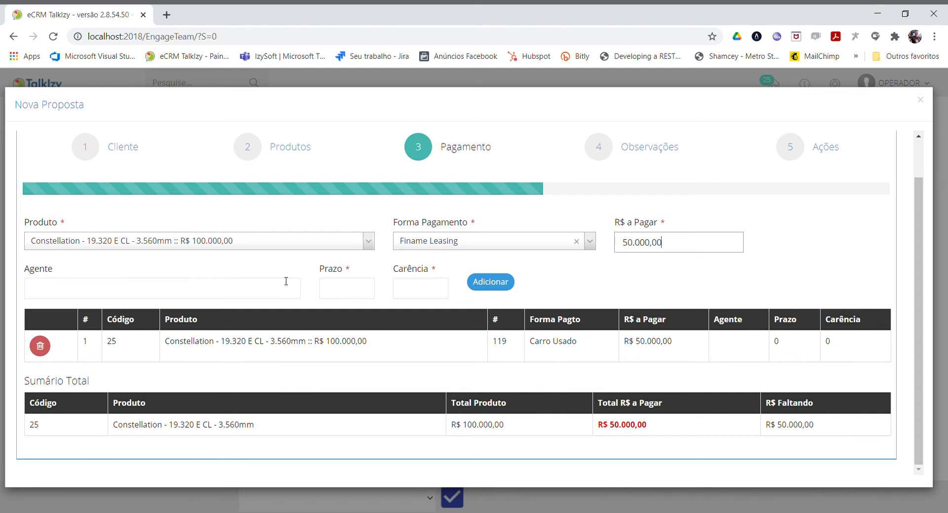
Set the Finame Leasing payment's agent to Santander, term to 36 and grace period to 3, and add it to the proposal.
click(163, 295)
text(B)
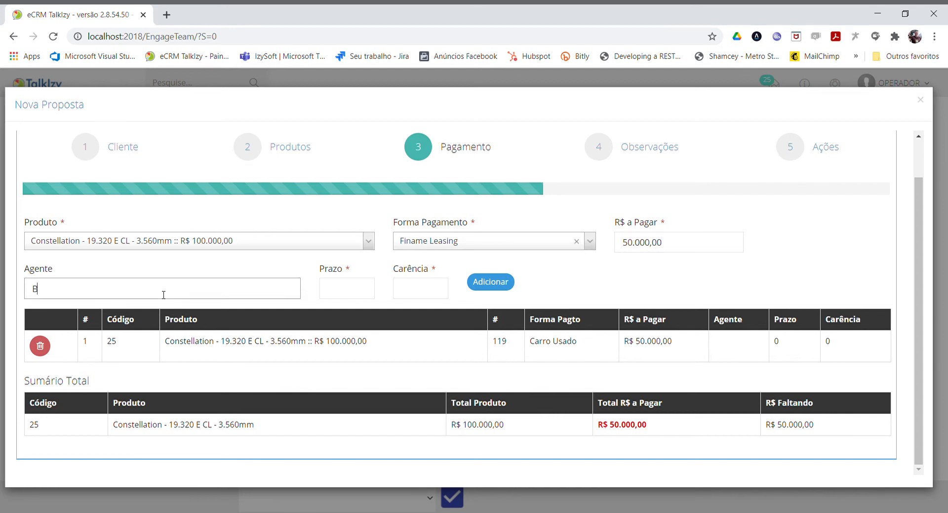
key(BackSpace)
text(Santander)
key(Tab)
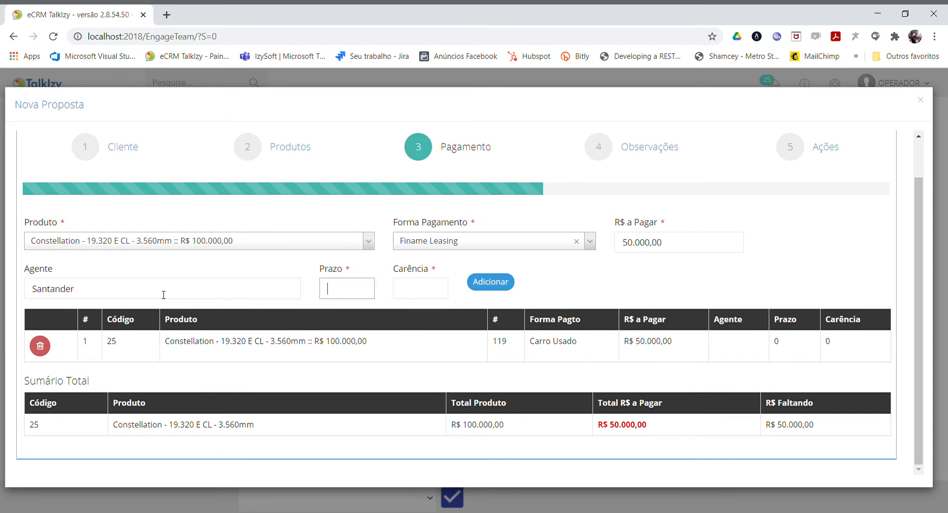
text(36)
key(Tab)
text(3)
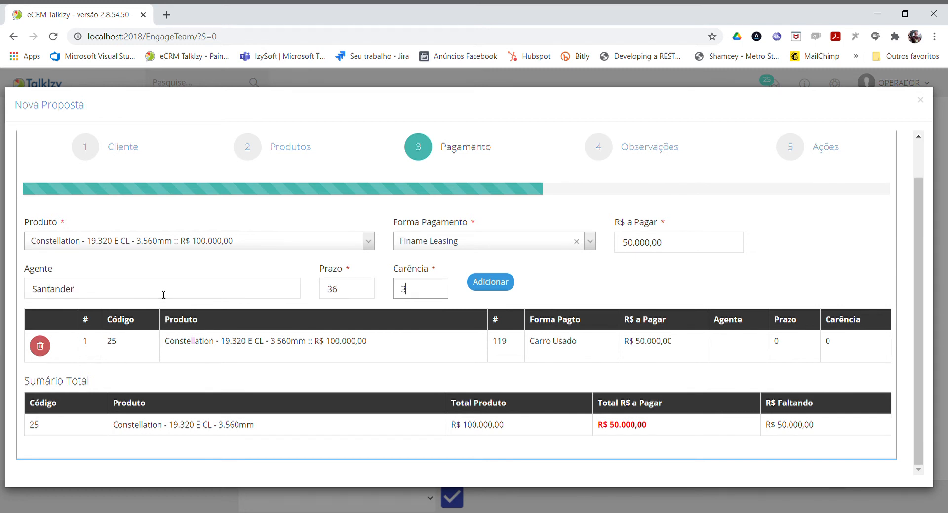
click(480, 282)
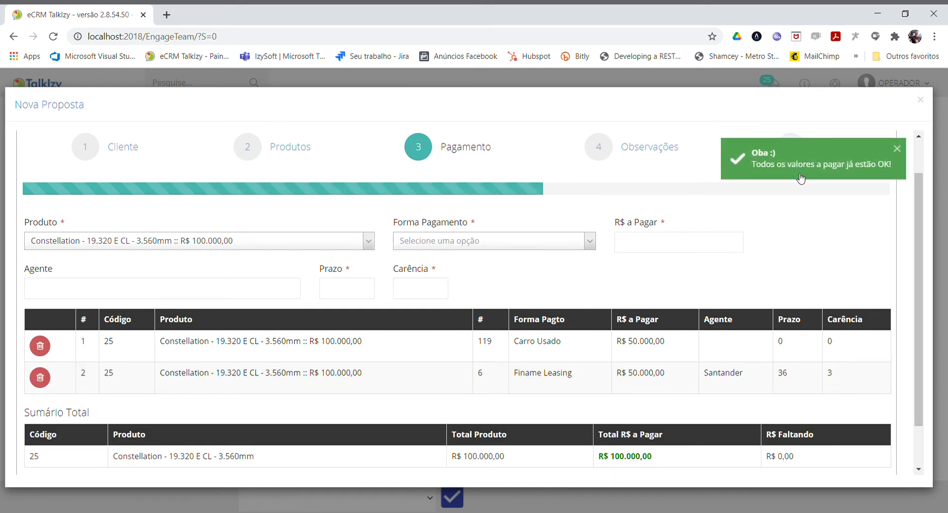
Advance to the Observações stage, set the store to CEQUIP and enter "Teste!" as the CIF location.
scroll(743, 309, down, 1)
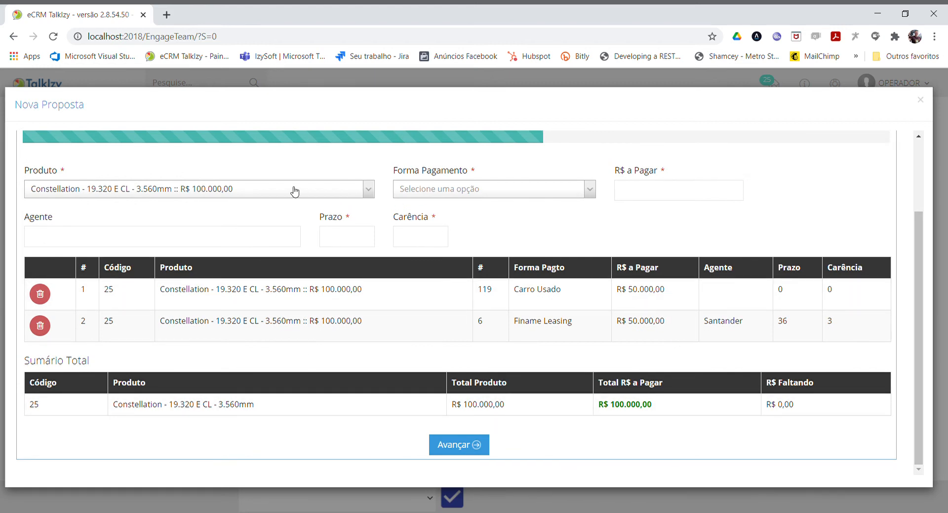
click(475, 446)
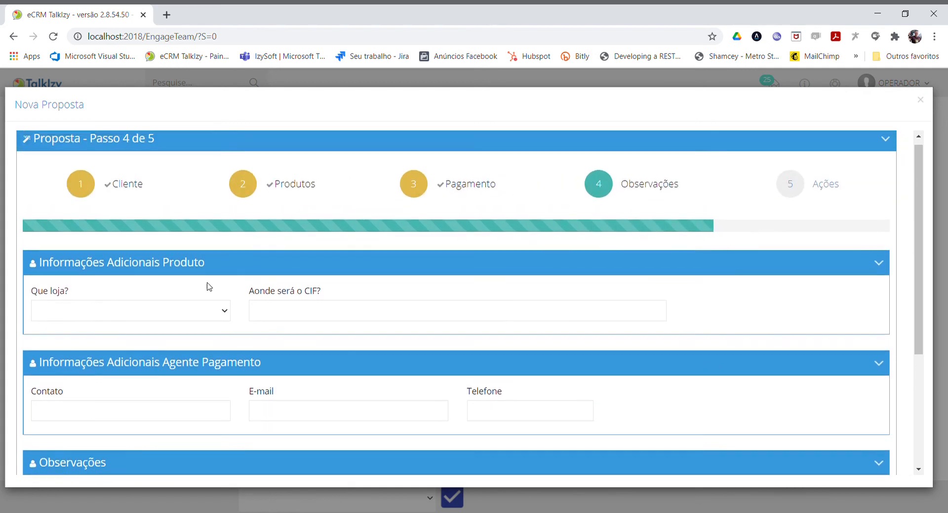
click(158, 321)
click(132, 351)
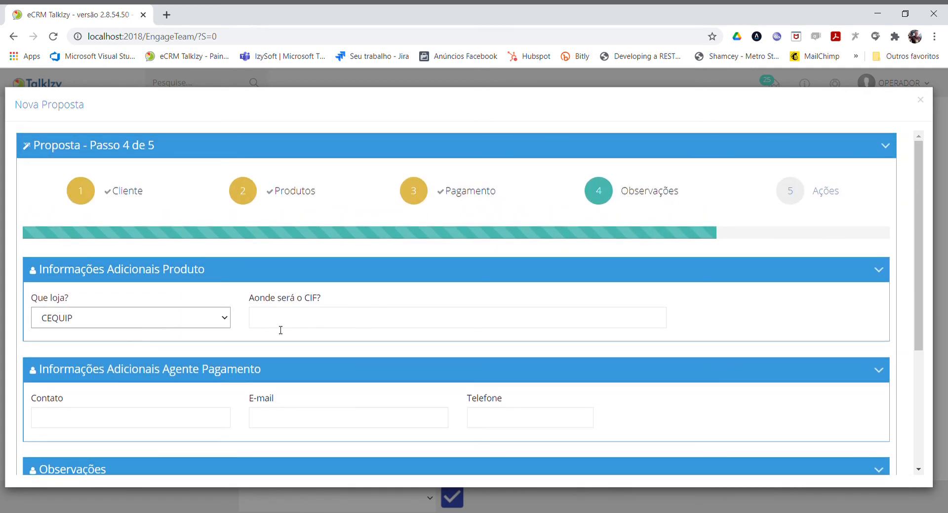
click(299, 325)
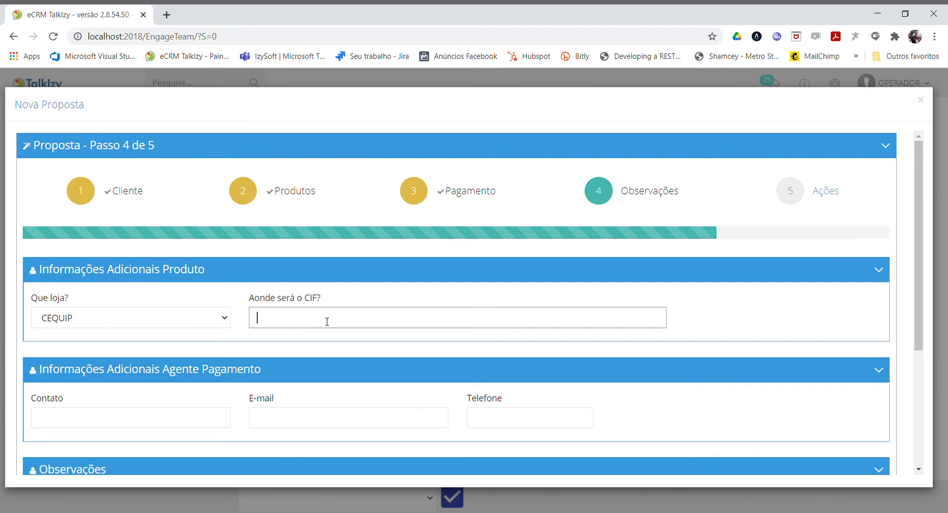
text(Teste!)
Try to advance the proposal from the Observações stage to the Ações stage.
scroll(285, 322, down, 3)
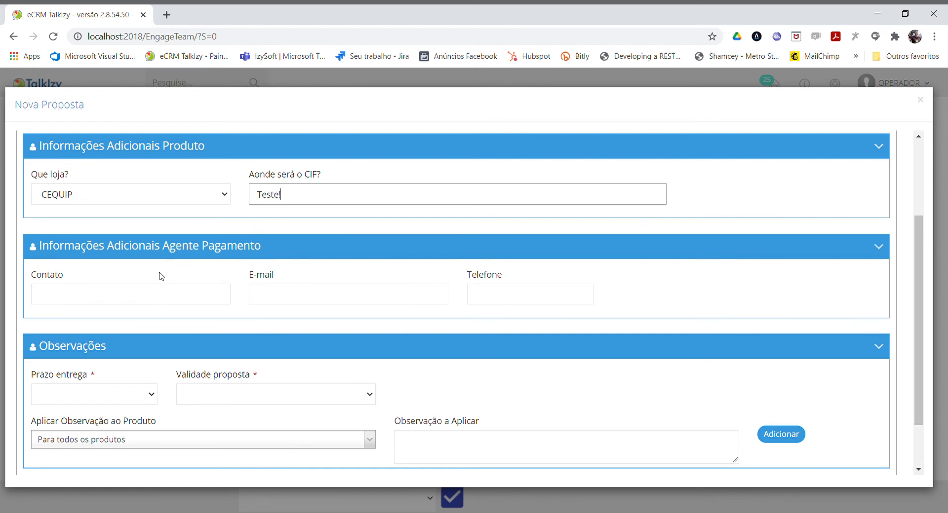
scroll(159, 273, up, 1)
scroll(310, 154, up, 1)
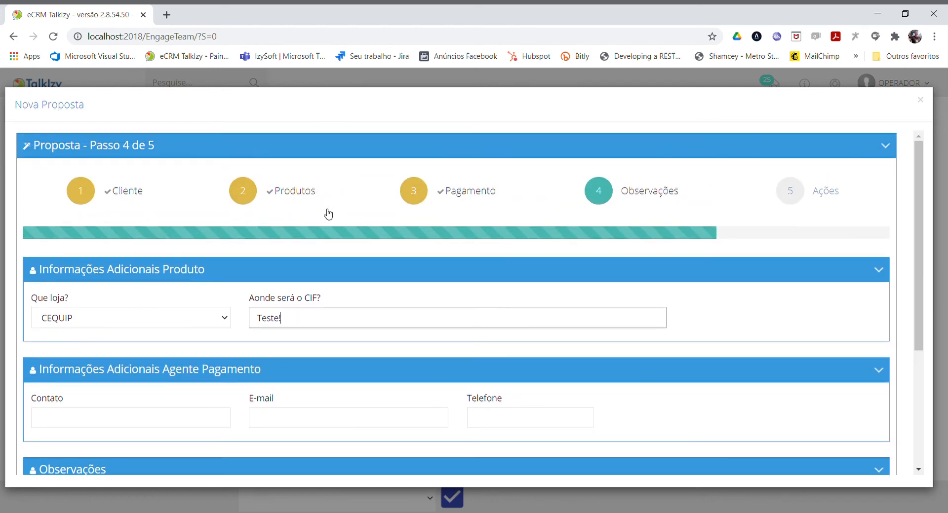
scroll(328, 212, down, 3)
scroll(368, 346, down, 1)
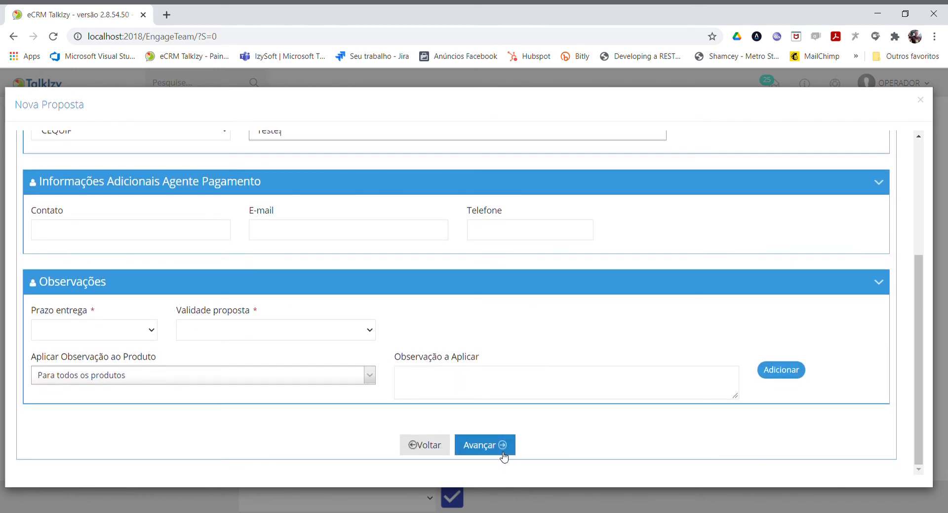
click(503, 446)
Fill in the payment agent's contact name, e-mail address and phone number.
scroll(101, 246, up, 1)
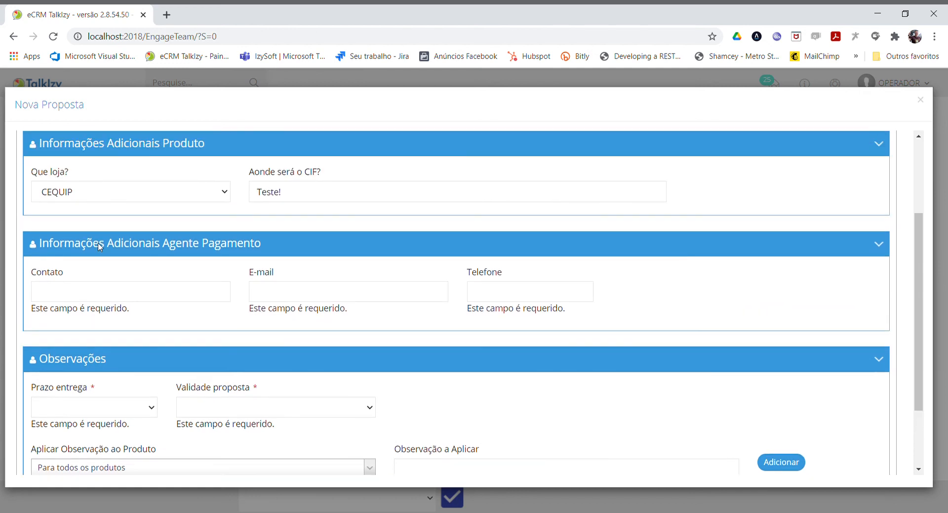
click(120, 296)
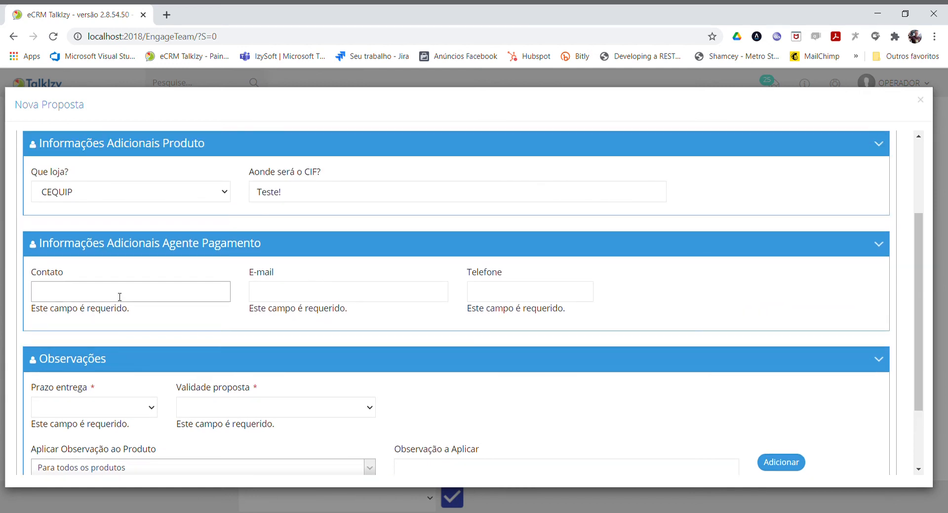
text(Fredinho)
key(Tab)
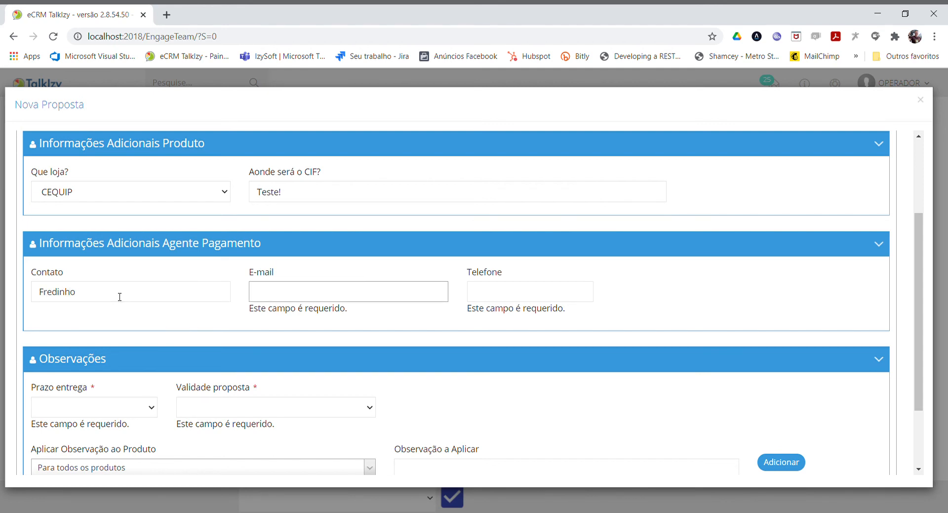
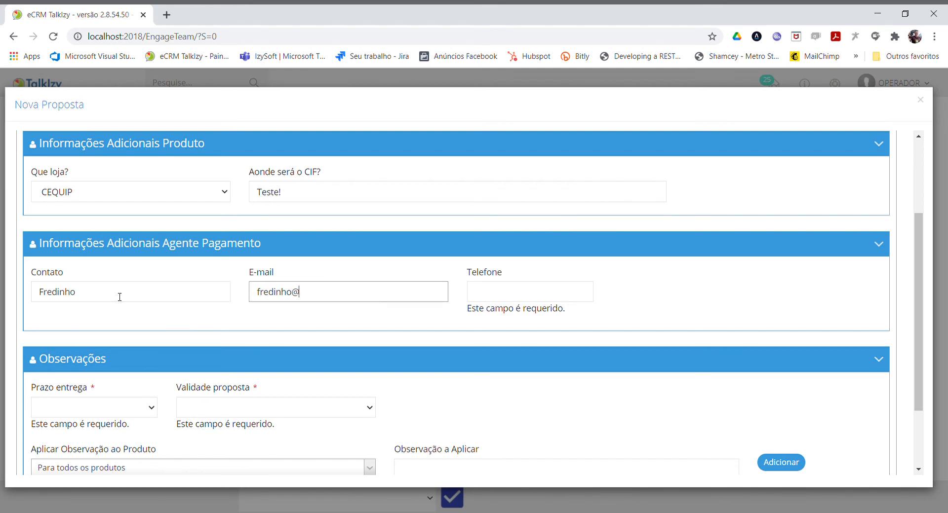
key(Tab)
text((85) 99999-9999)
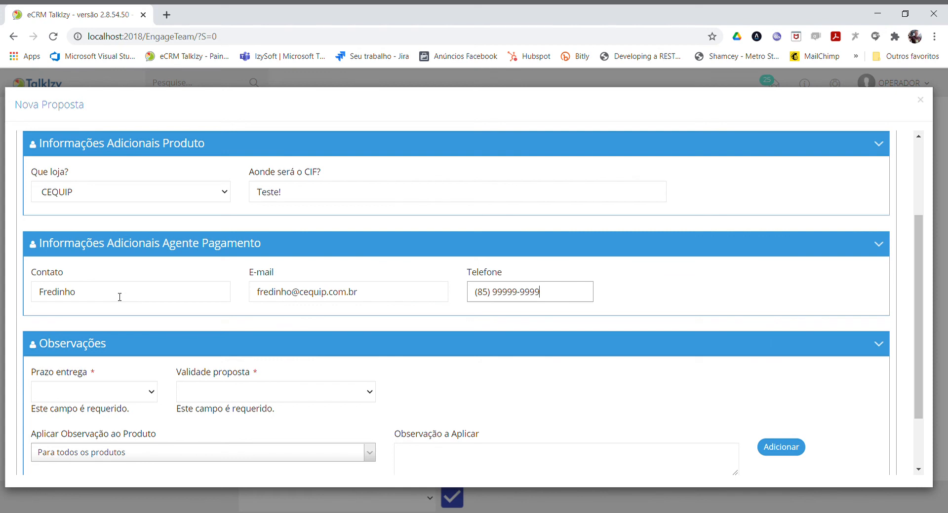
Set the proposal's delivery term (Prazo entrega) to 30 dias and its validity (Validade proposta) to 10 dias.
key(Tab)
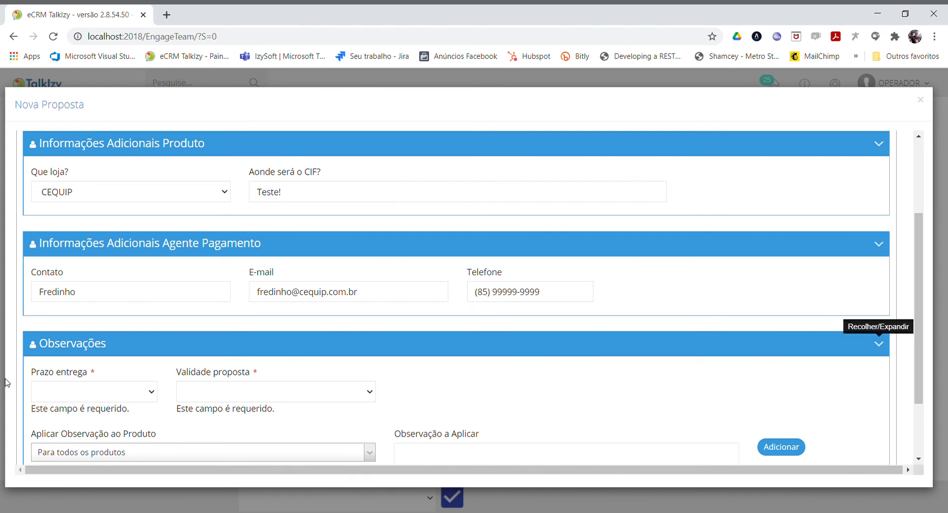
scroll(93, 367, down, 1)
key(Tab)
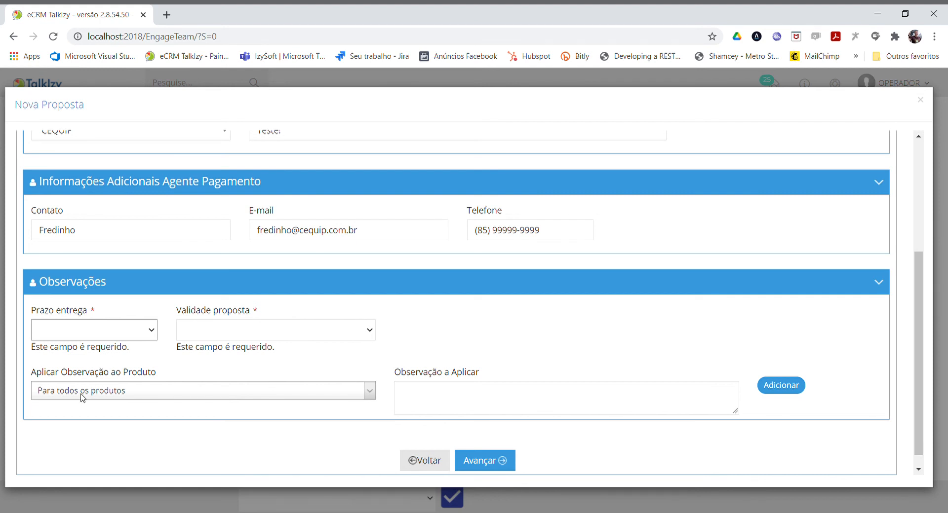
key(Down)
key(Tab)
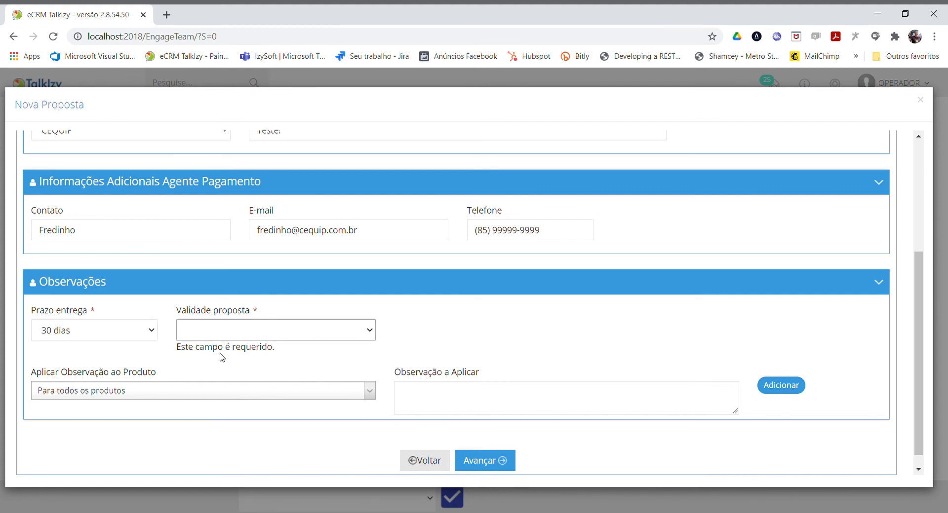
key(Down)
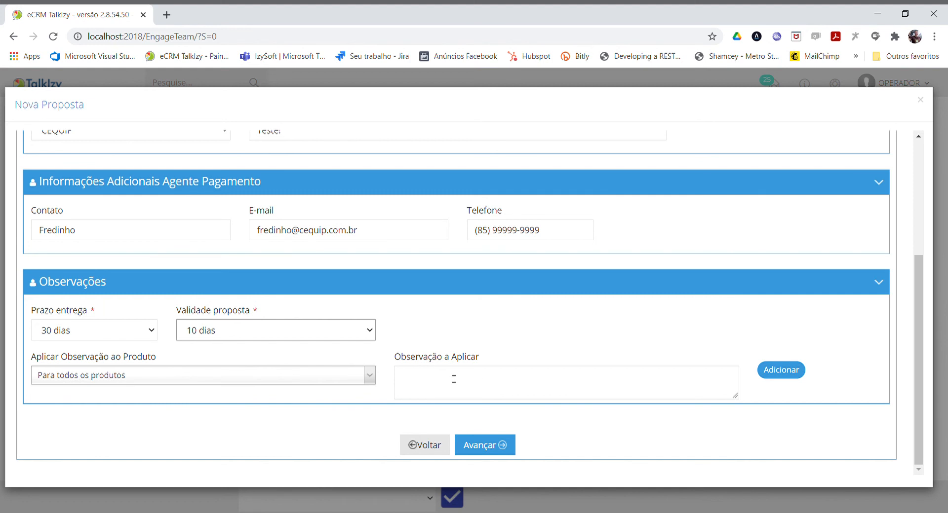
Add the observation "Teste de proposta" applied to all products (Para todos os produtos).
click(323, 376)
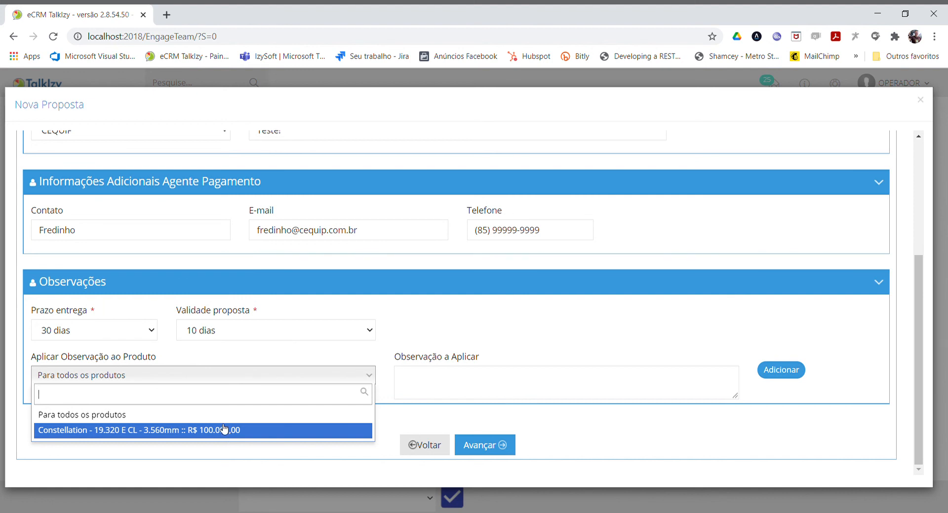
click(213, 415)
click(433, 390)
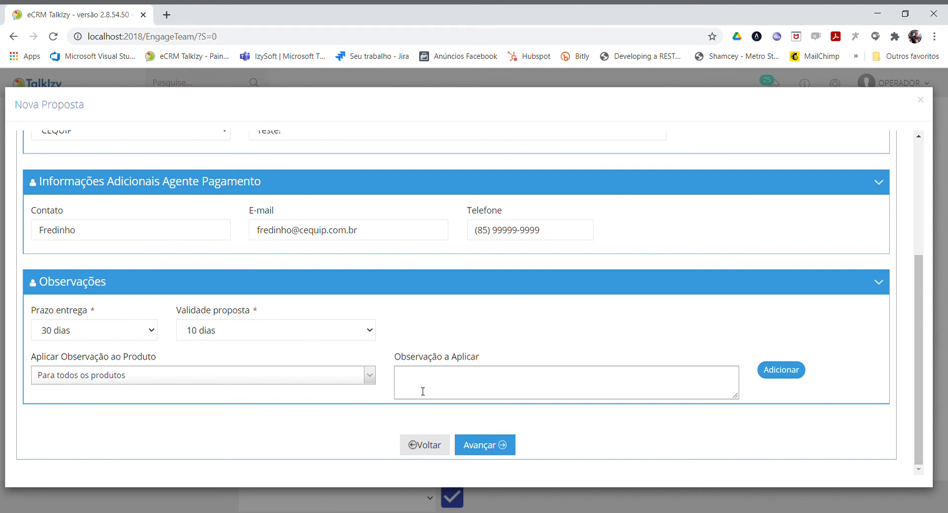
text(Teste de proposta)
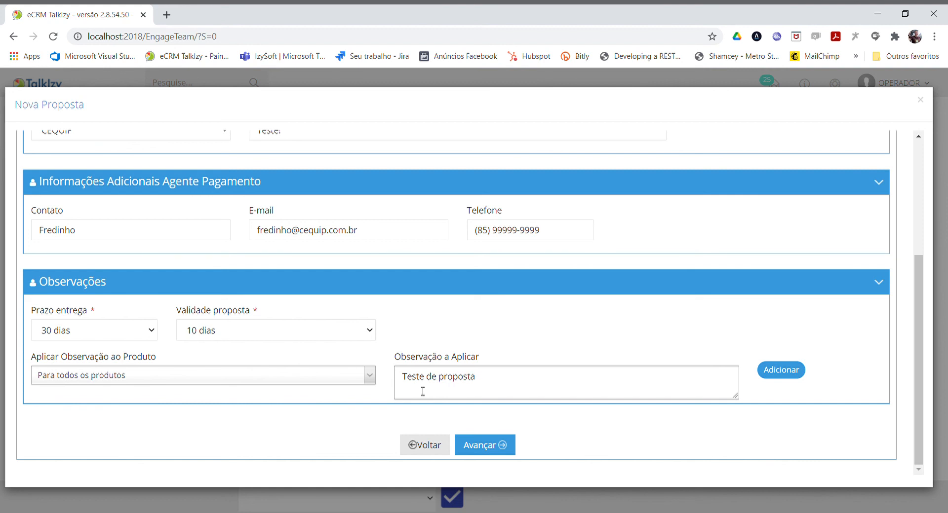
click(786, 375)
Advance to the Ações stage, enable client reminders by e-mail and WhatsApp and the agent reminder by e-mail, and save the proposal.
scroll(787, 379, down, 3)
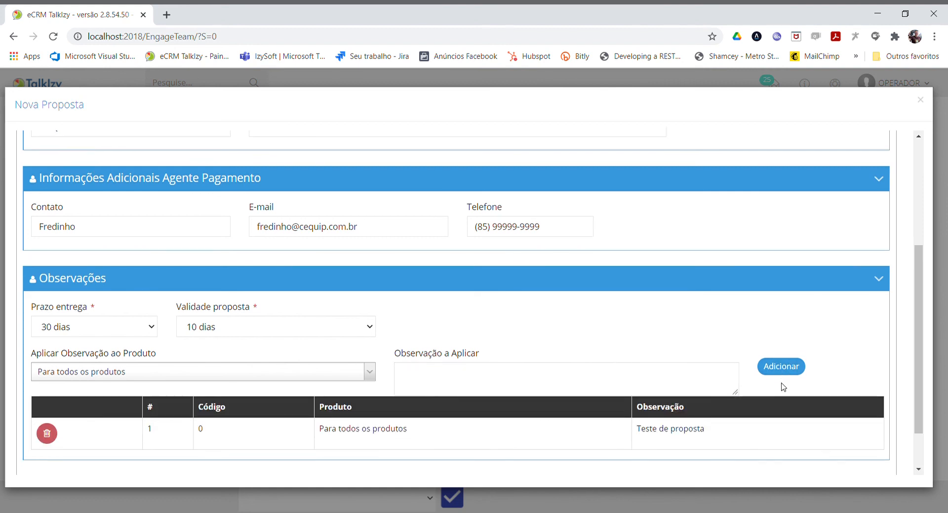
click(482, 449)
scroll(484, 452, up, 1)
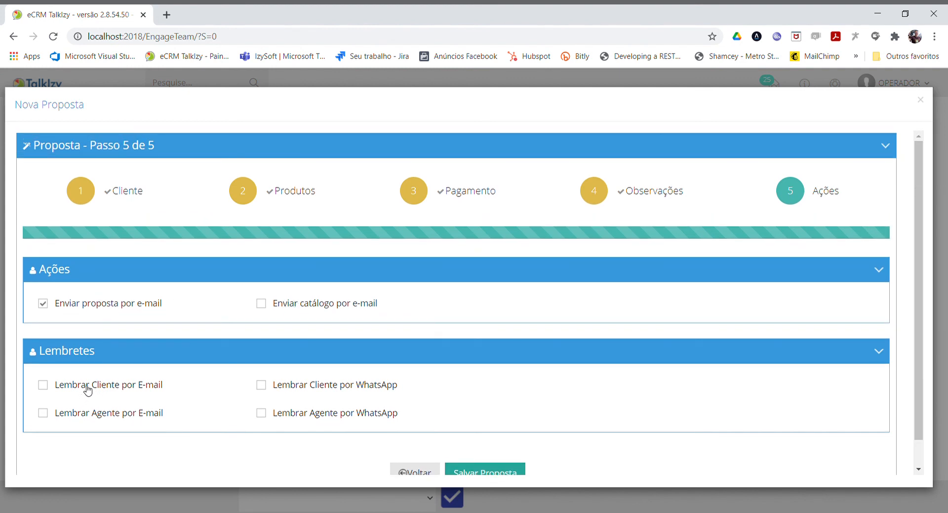
click(72, 389)
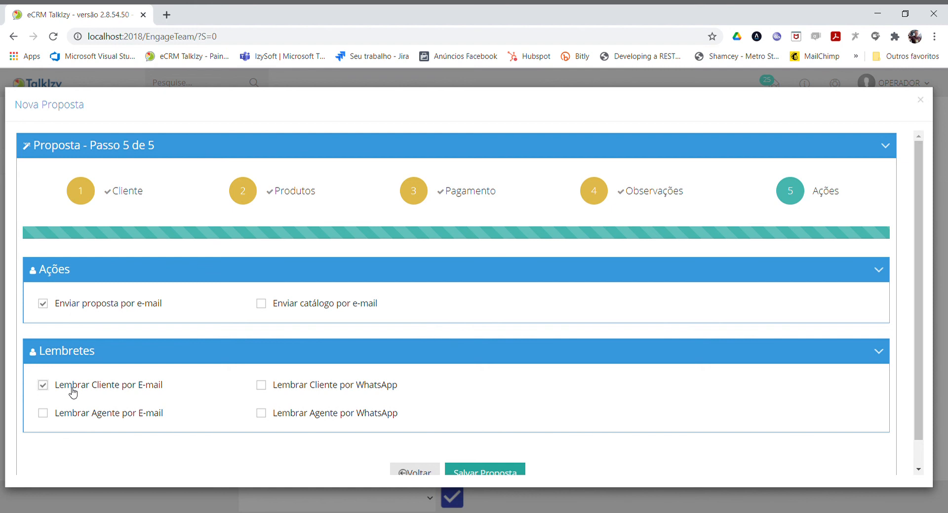
click(284, 387)
click(125, 420)
scroll(390, 390, down, 1)
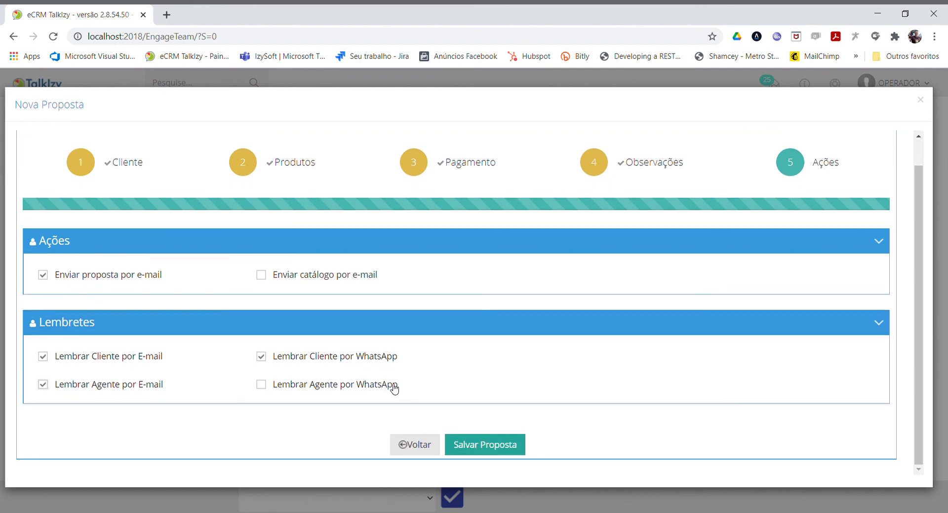
click(480, 446)
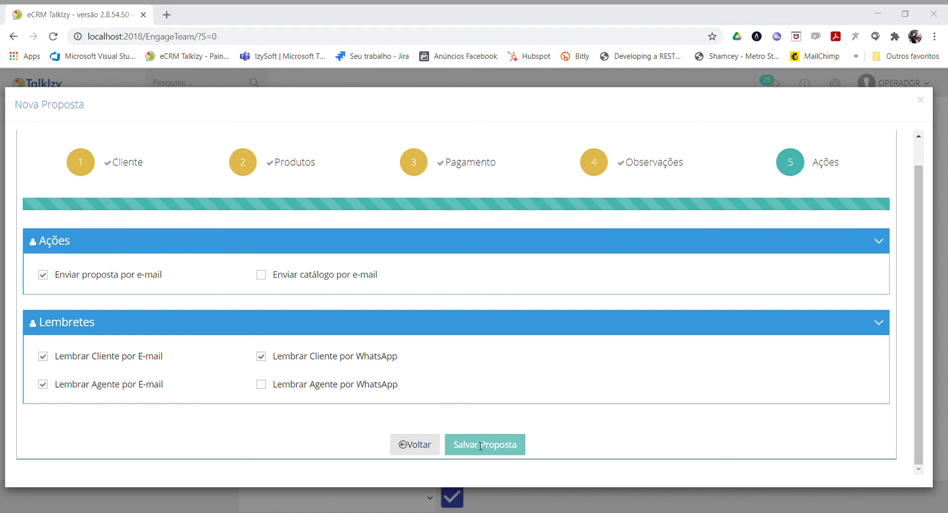